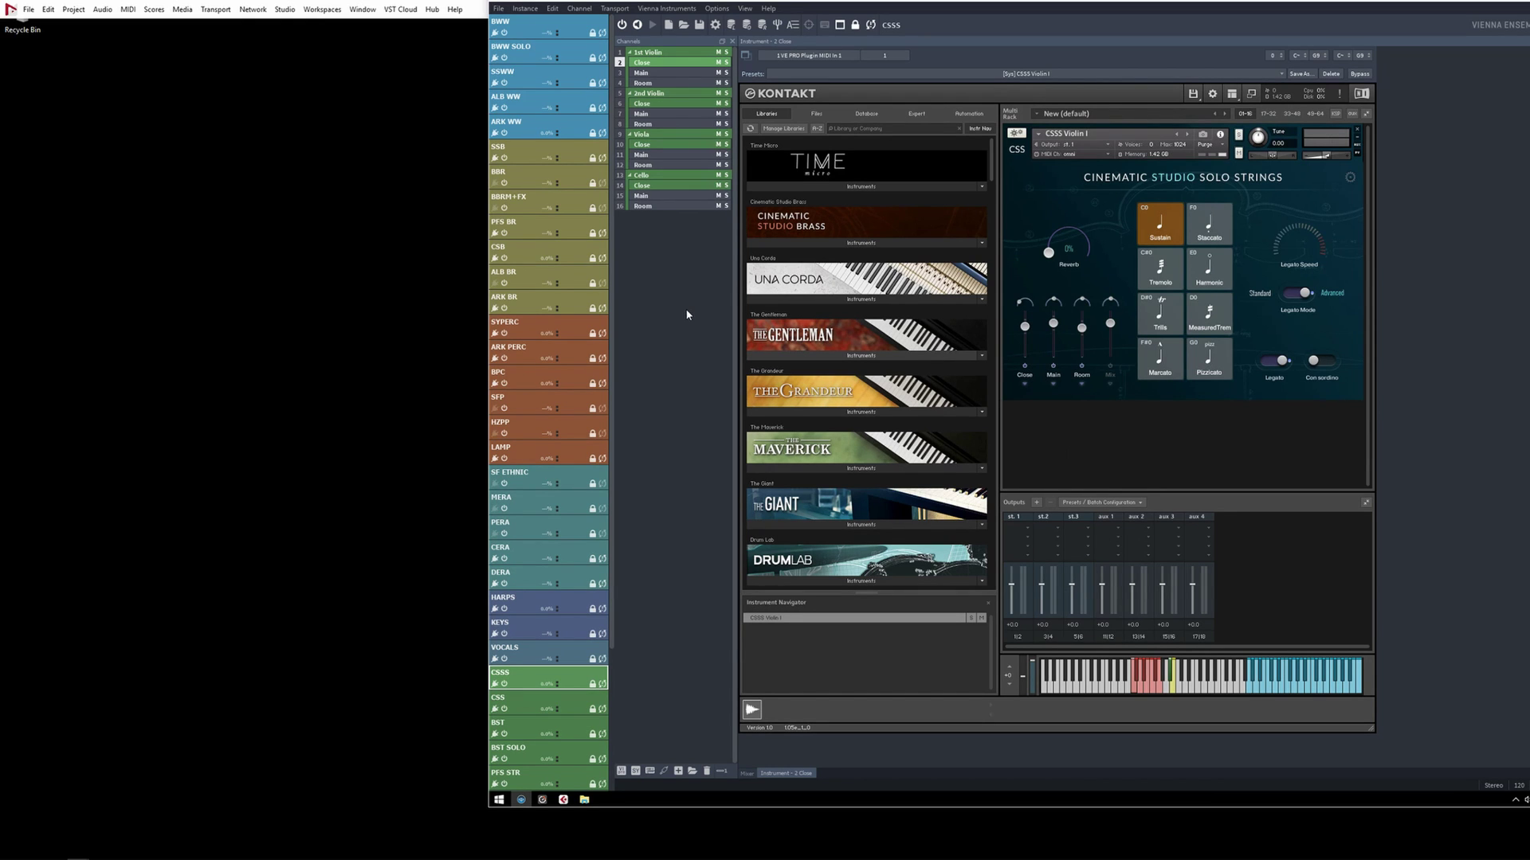
- Scroll down through the Vienna Ensemble Pro instance list
scroll(614, 327, down, 2)
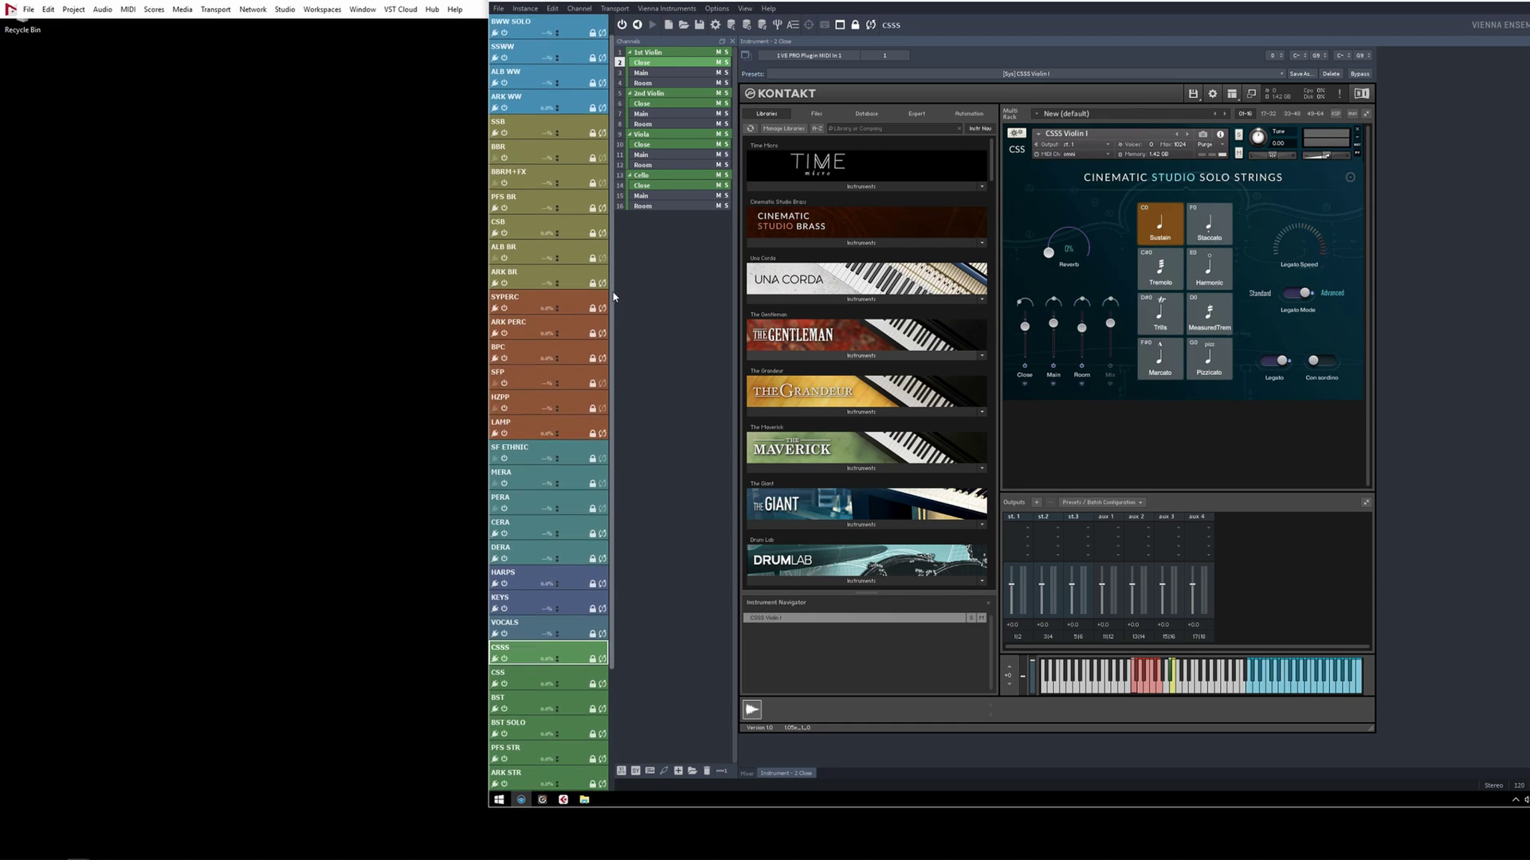
scroll(614, 327, down, 4)
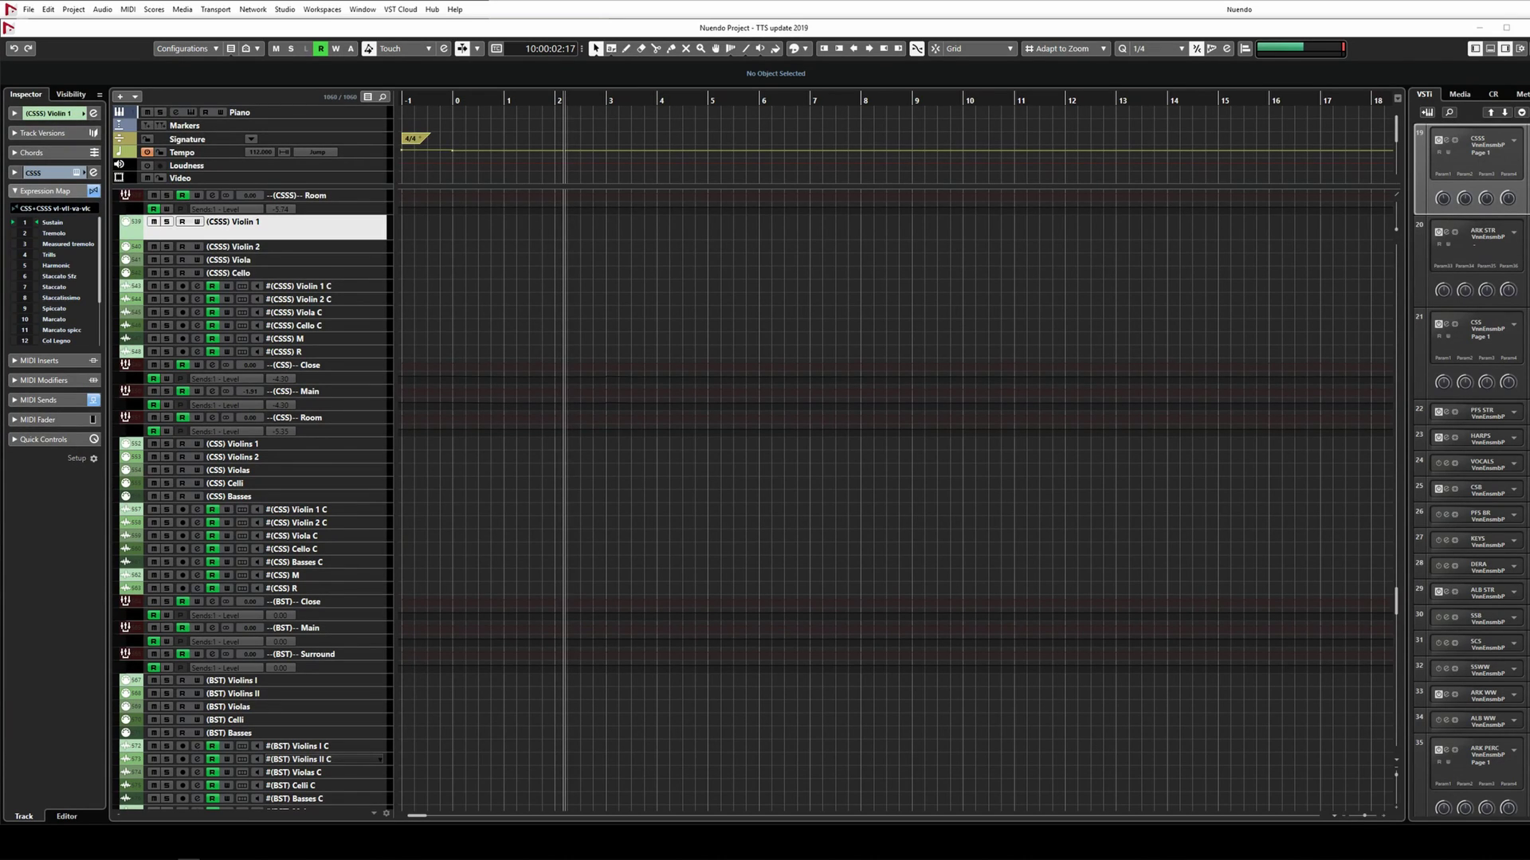
- Start the Open Stage Control server and launch the articulation/track-visibility panel client
click(177, 851)
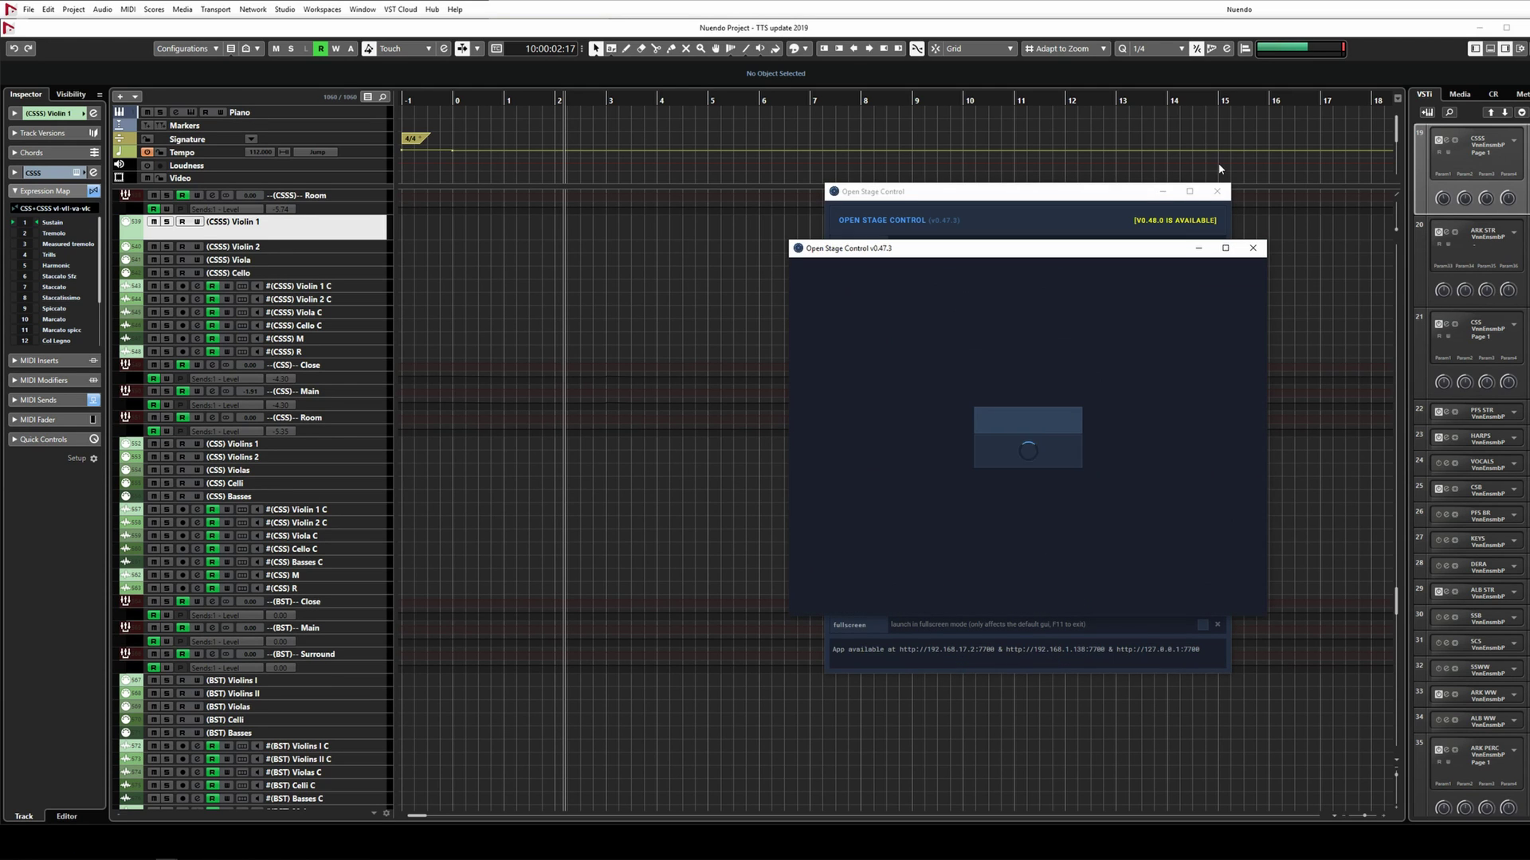
click(723, 301)
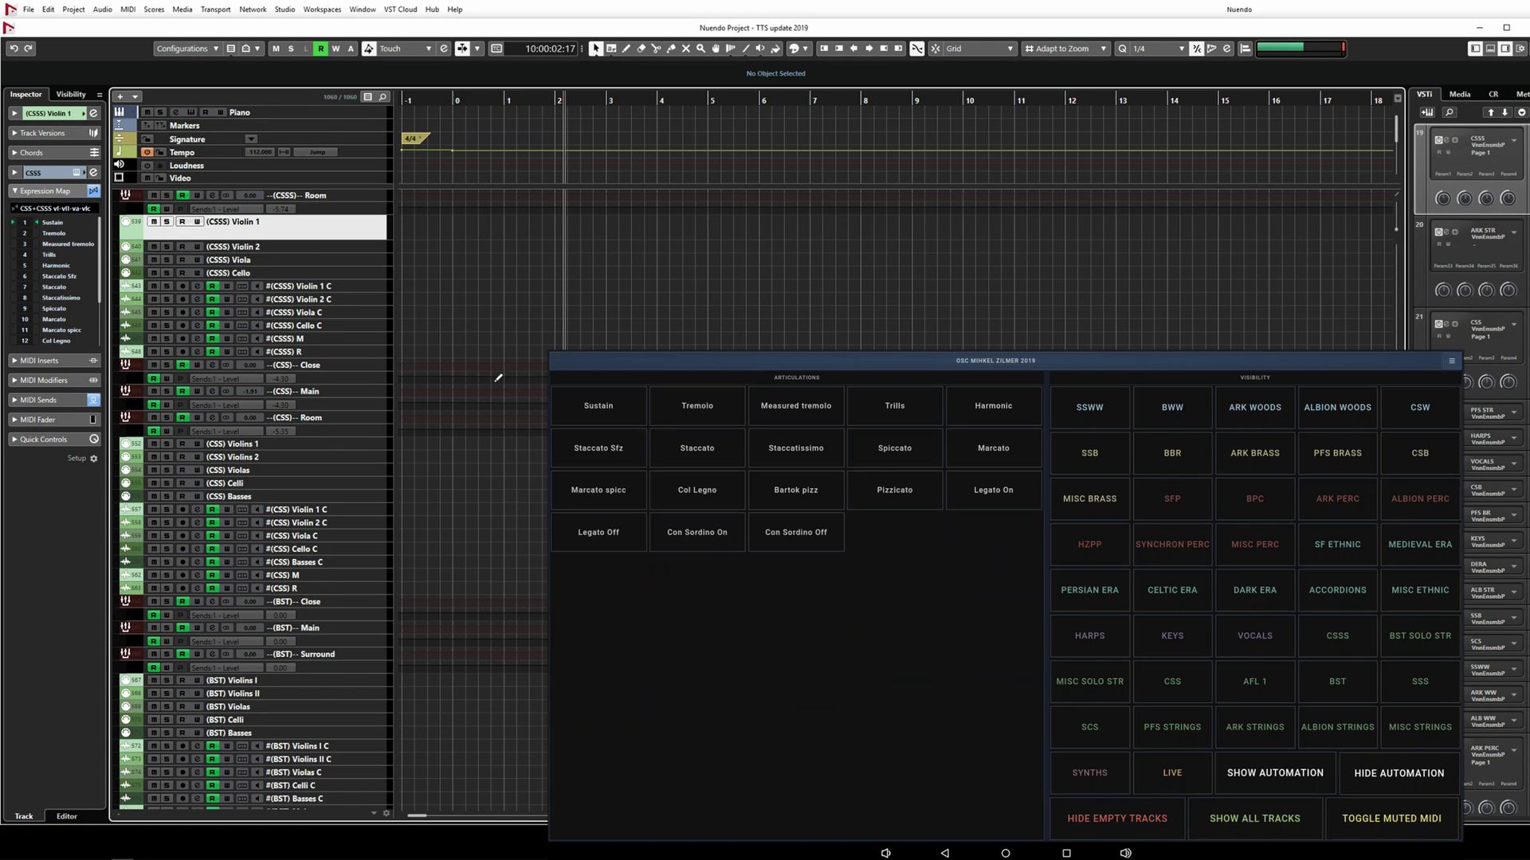
- Select the (CSS) Violins 1, (BST) Violas and BST Violas FX tracks to update the OSC grid
click(308, 445)
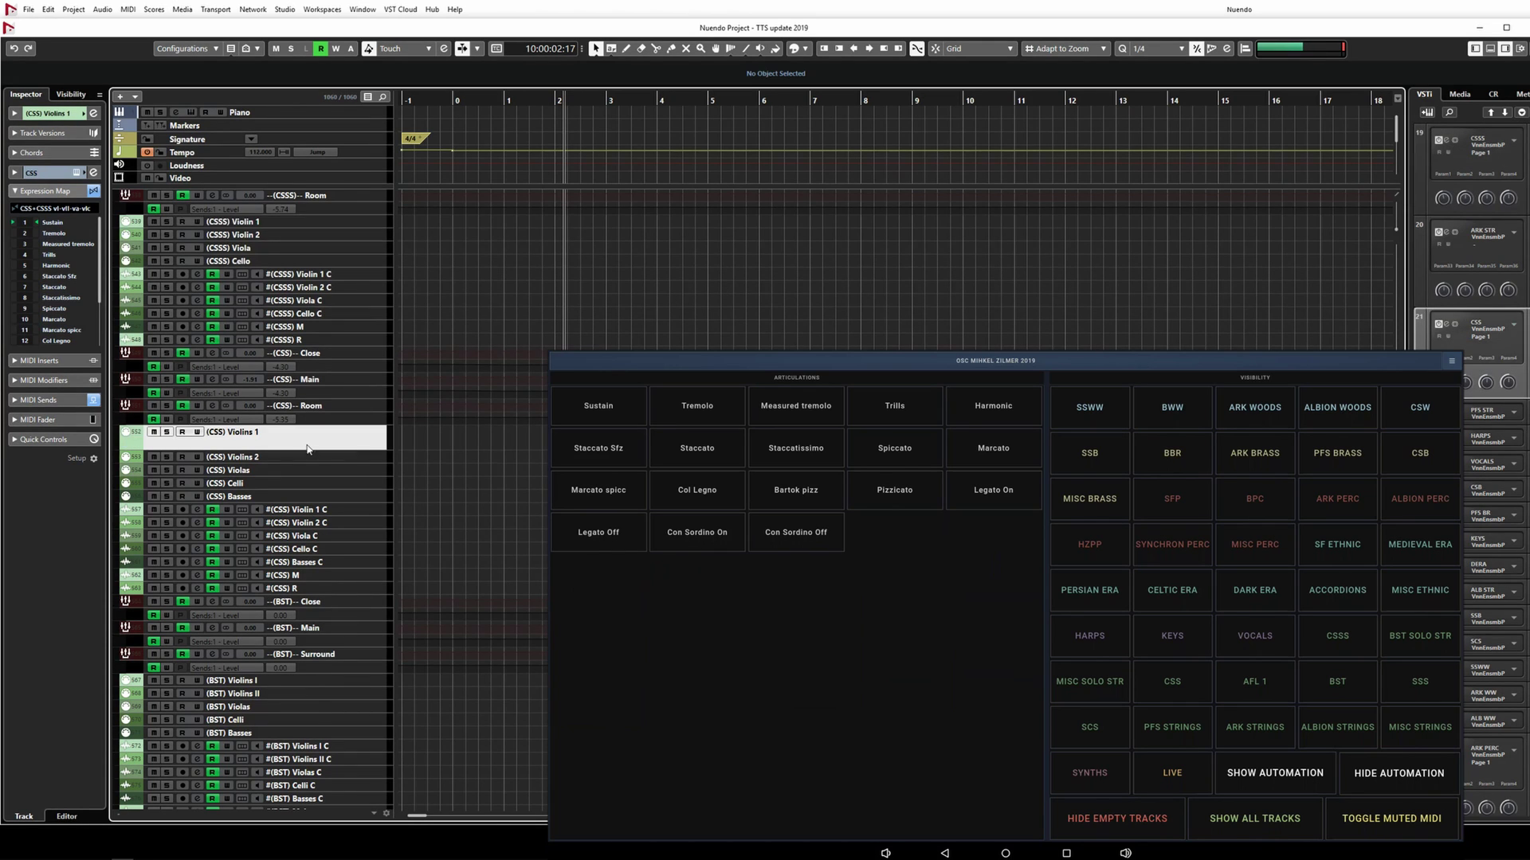
click(317, 709)
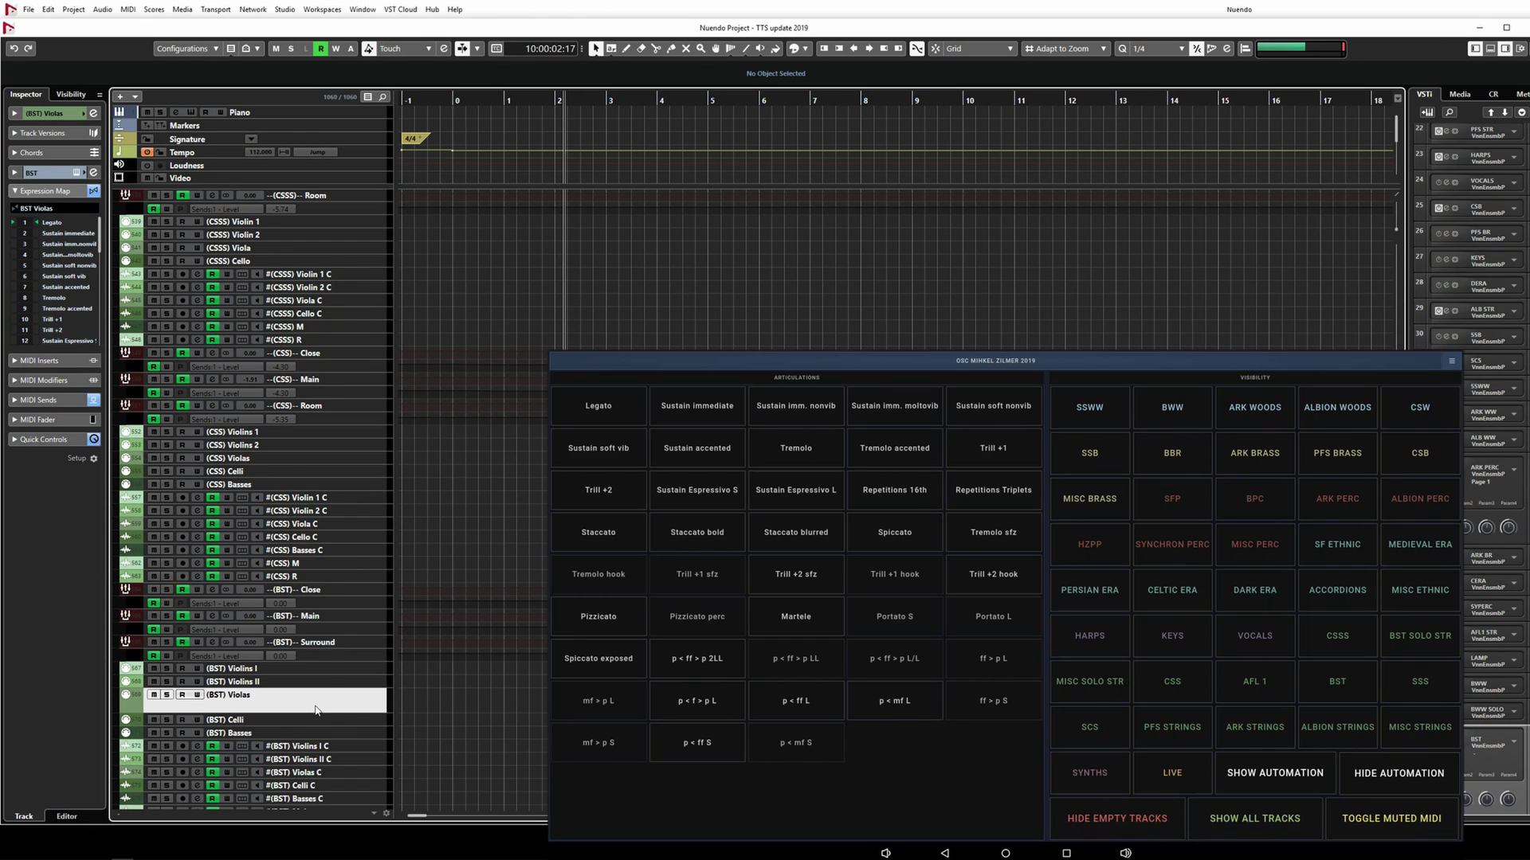
scroll(317, 707, down, 5)
click(304, 651)
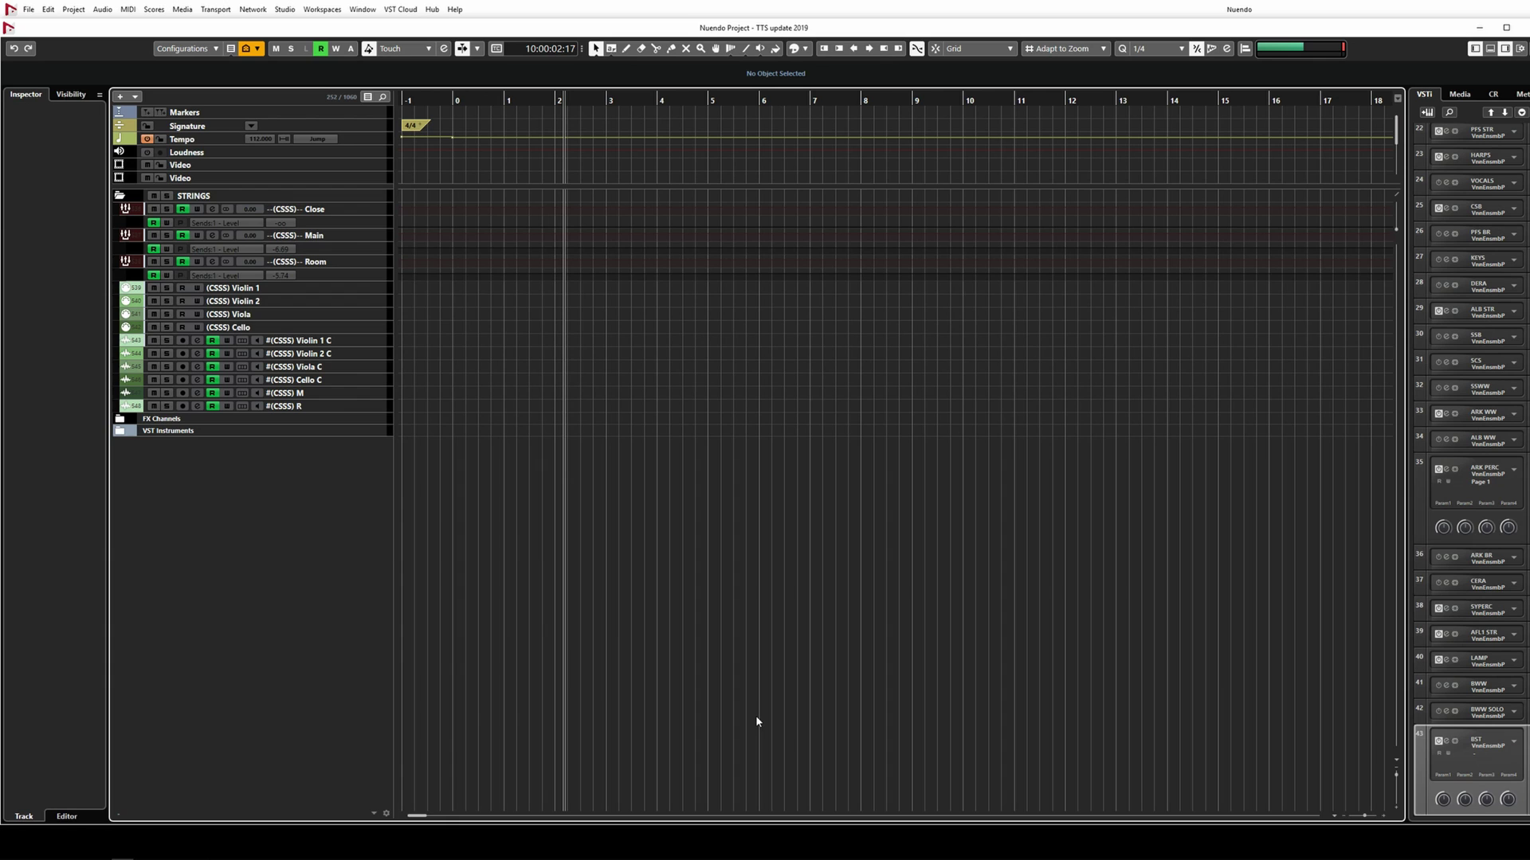
- Bring up the full-screen MixConsole with F3
key(F3)
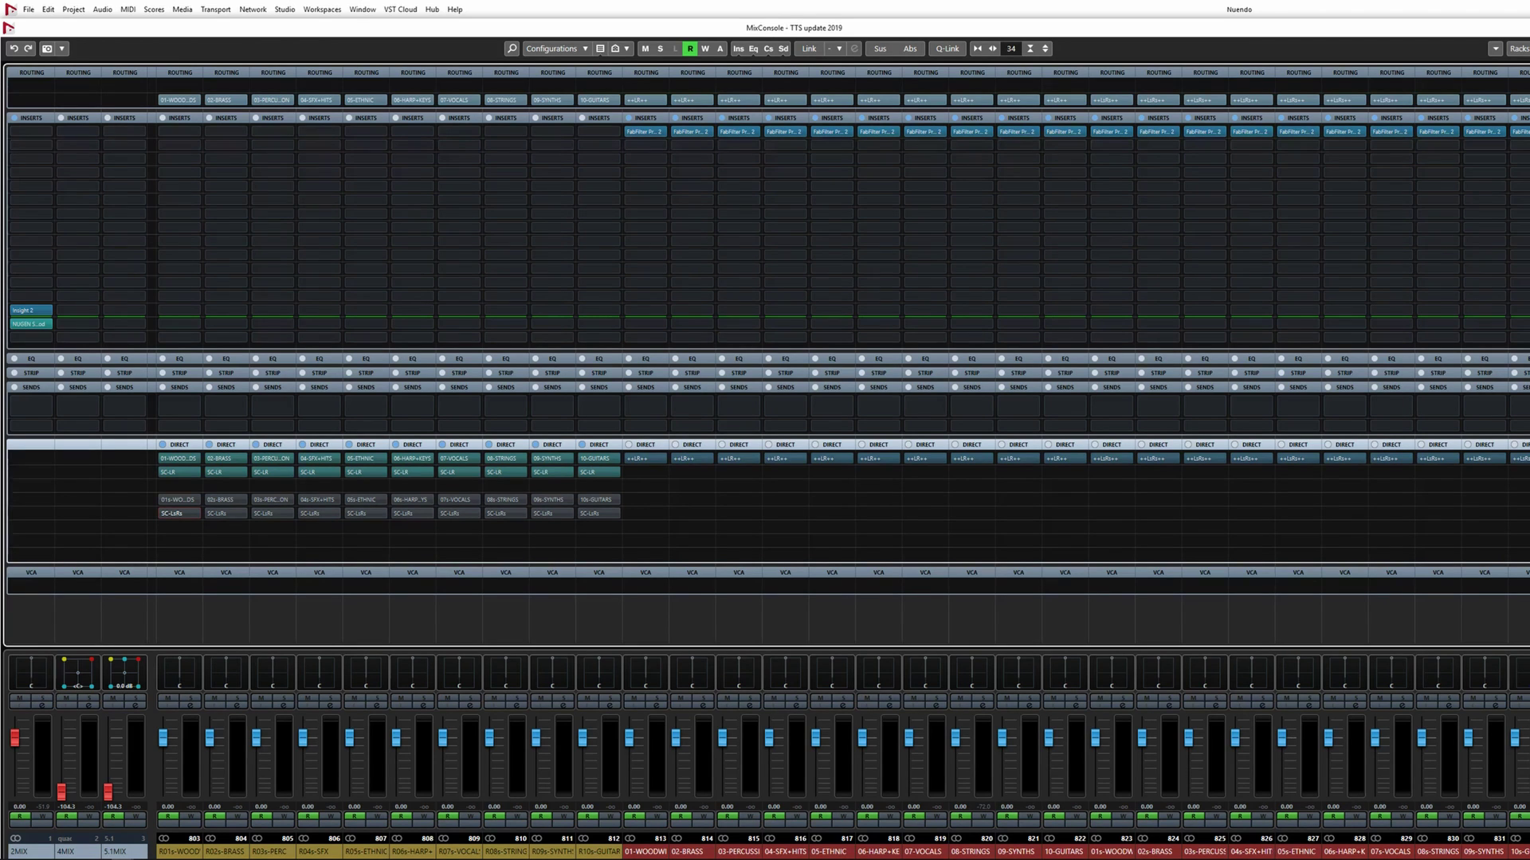
- Select channels 01–10, link them, and activate all ten Direct Routing slots at once
click(179, 851)
shift+click(598, 852)
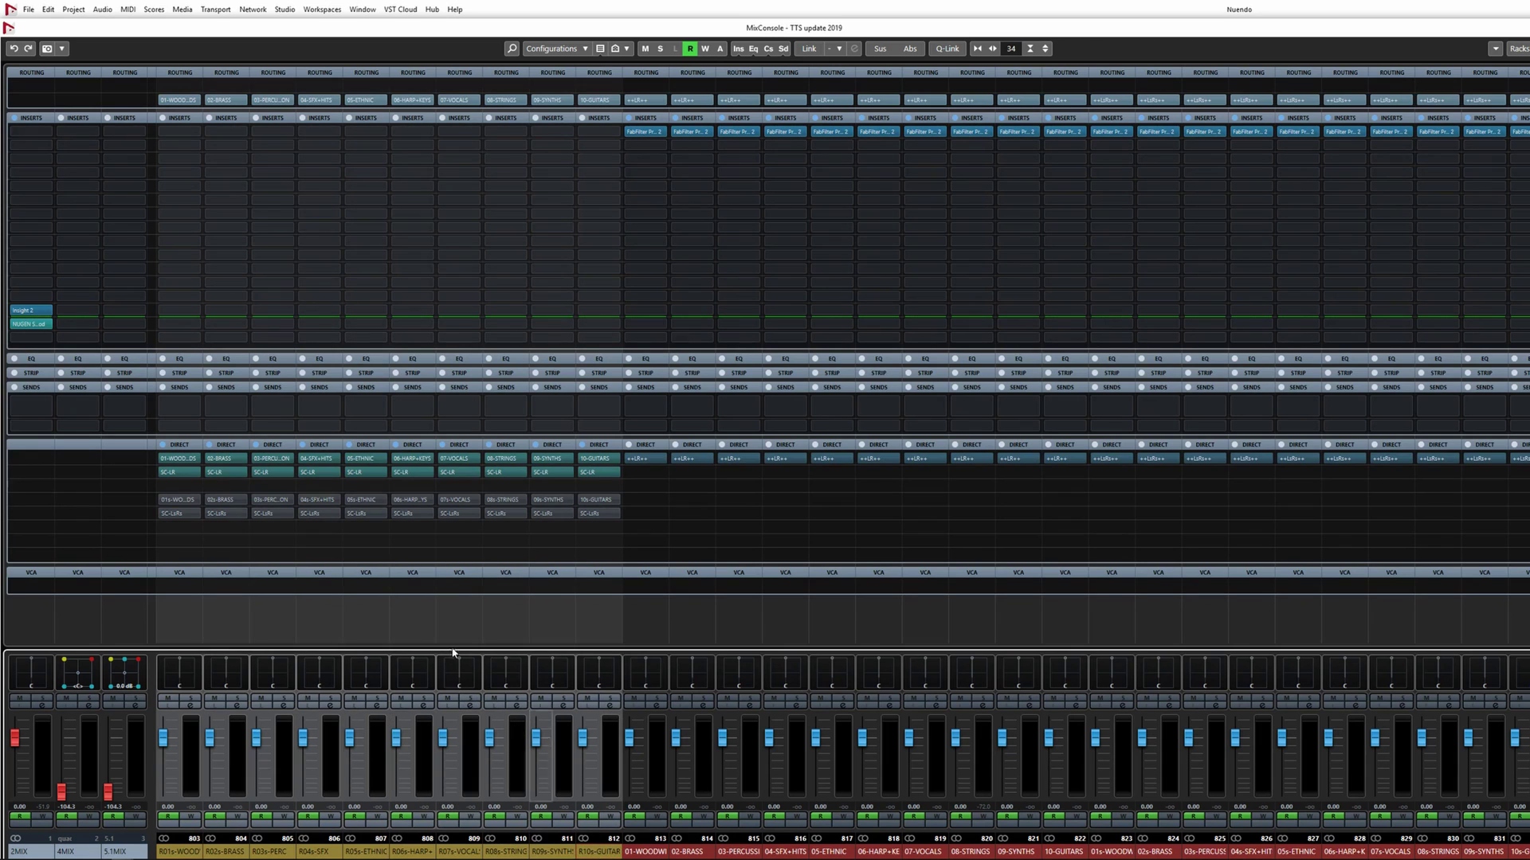
key(shift+alt)
click(184, 505)
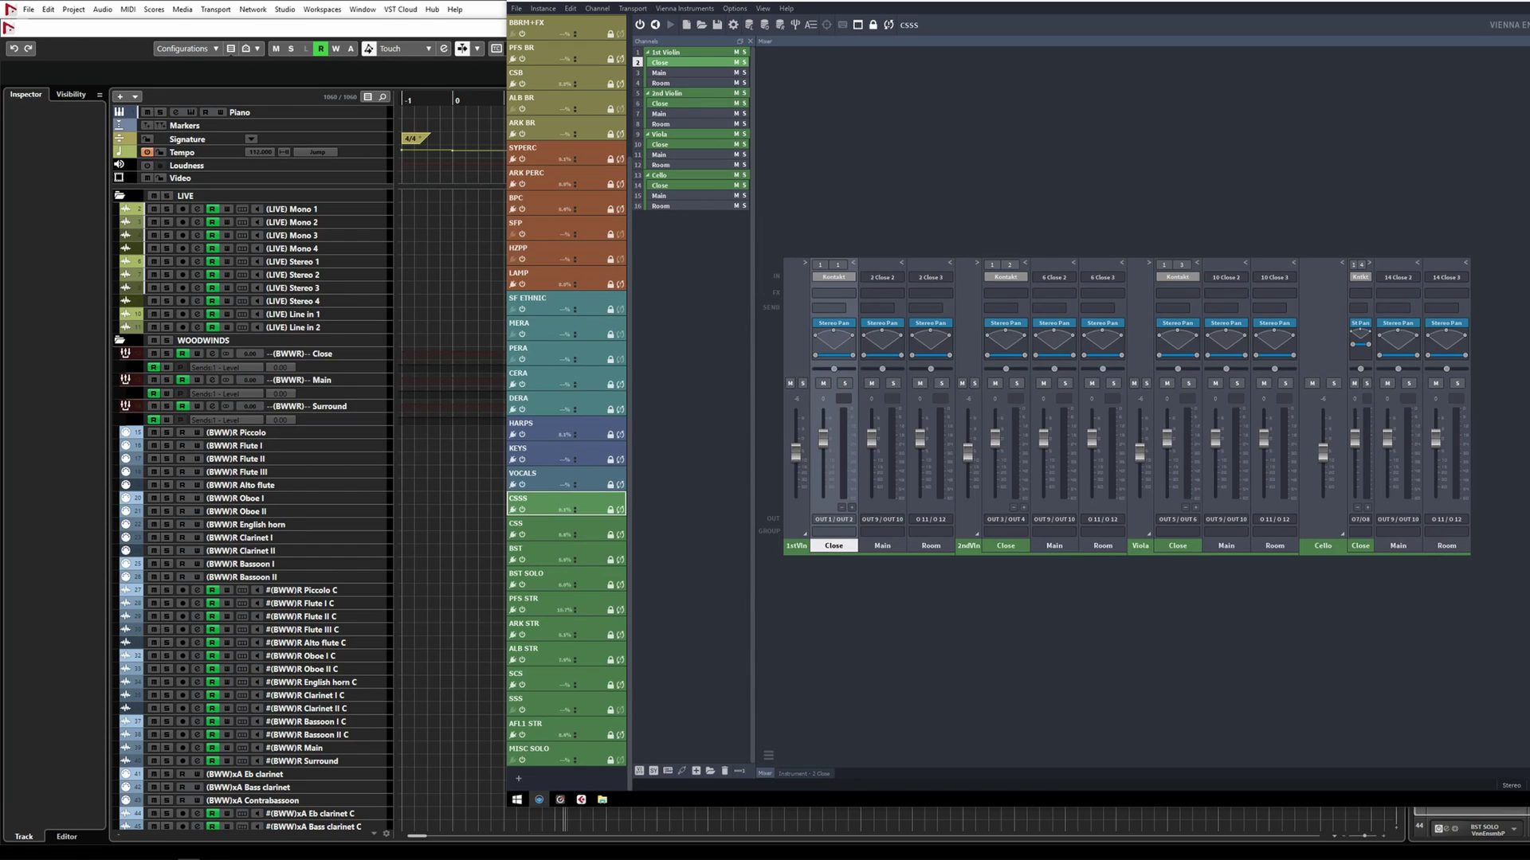
- Open the violin channel's Kontakt instrument and inspect its output configuration
double_click(826, 548)
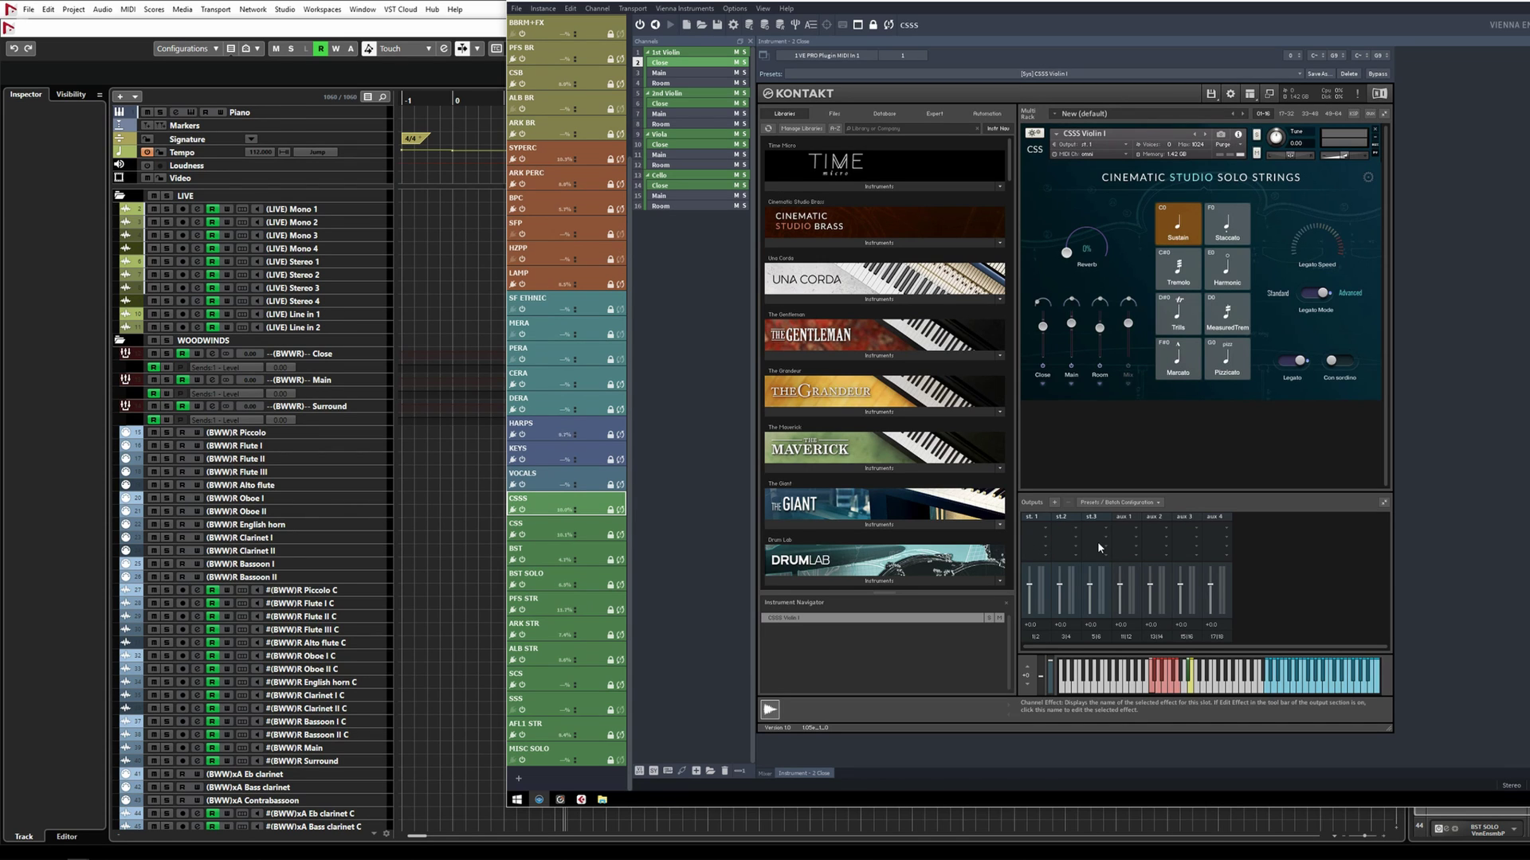
click(1128, 545)
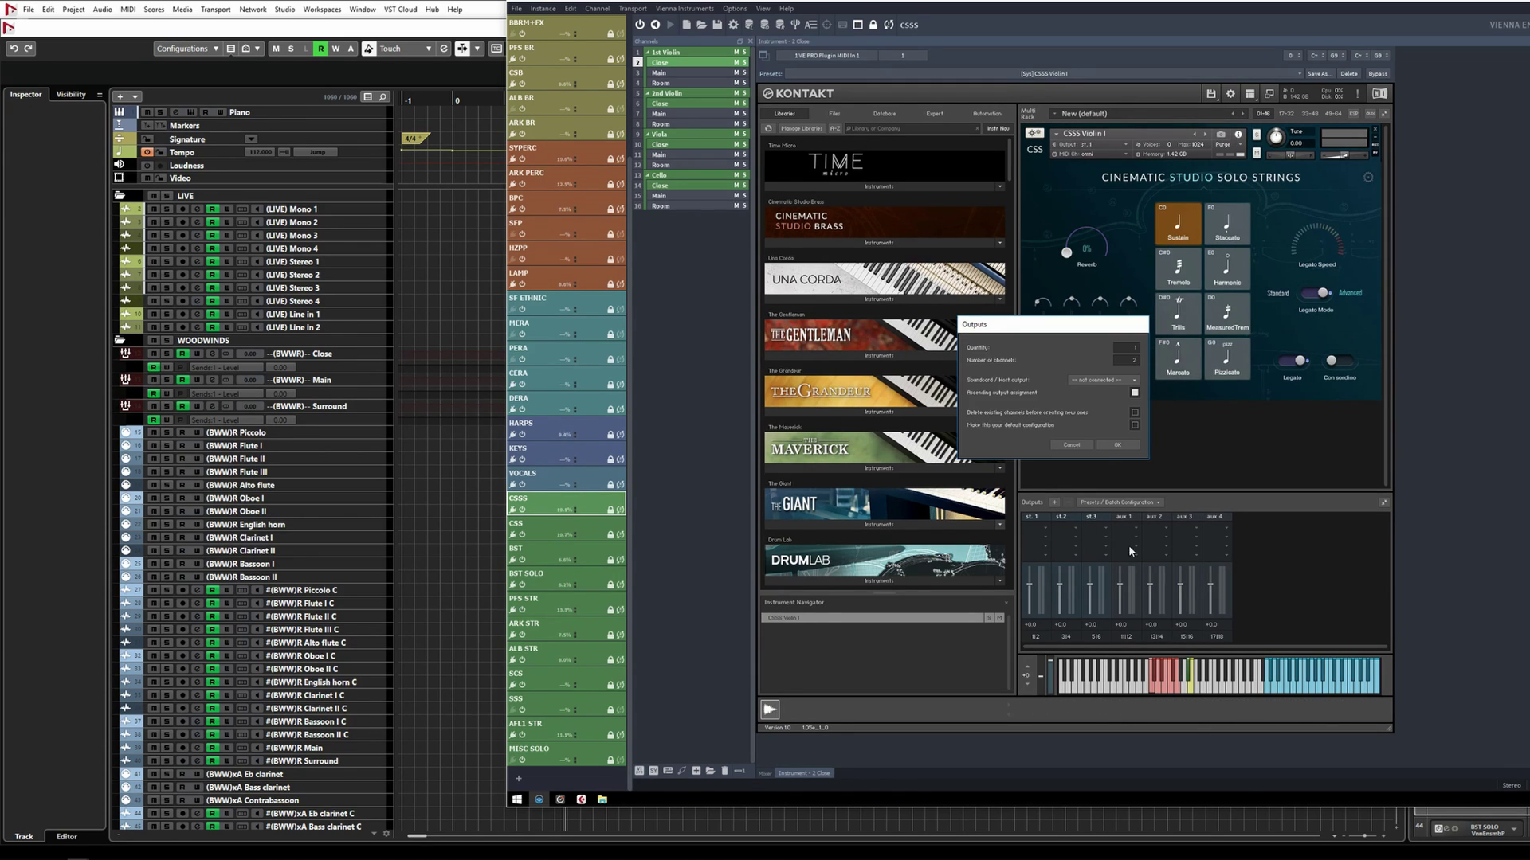
click(1071, 445)
- Assign the Close, Main and Room mics to Kontakt outputs st.1, st.2 and st.3
click(1042, 384)
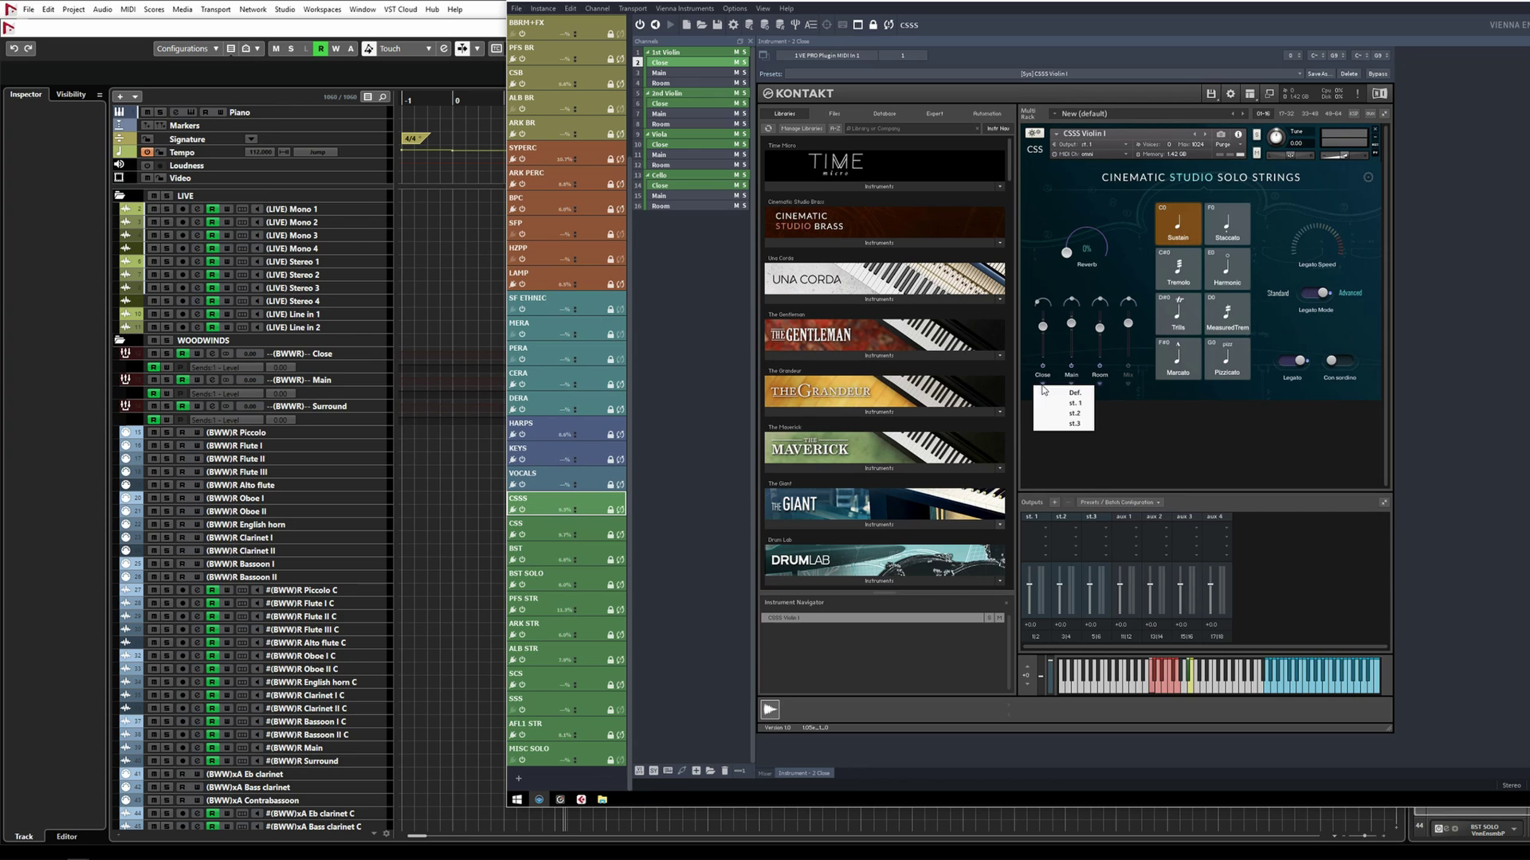
click(1070, 384)
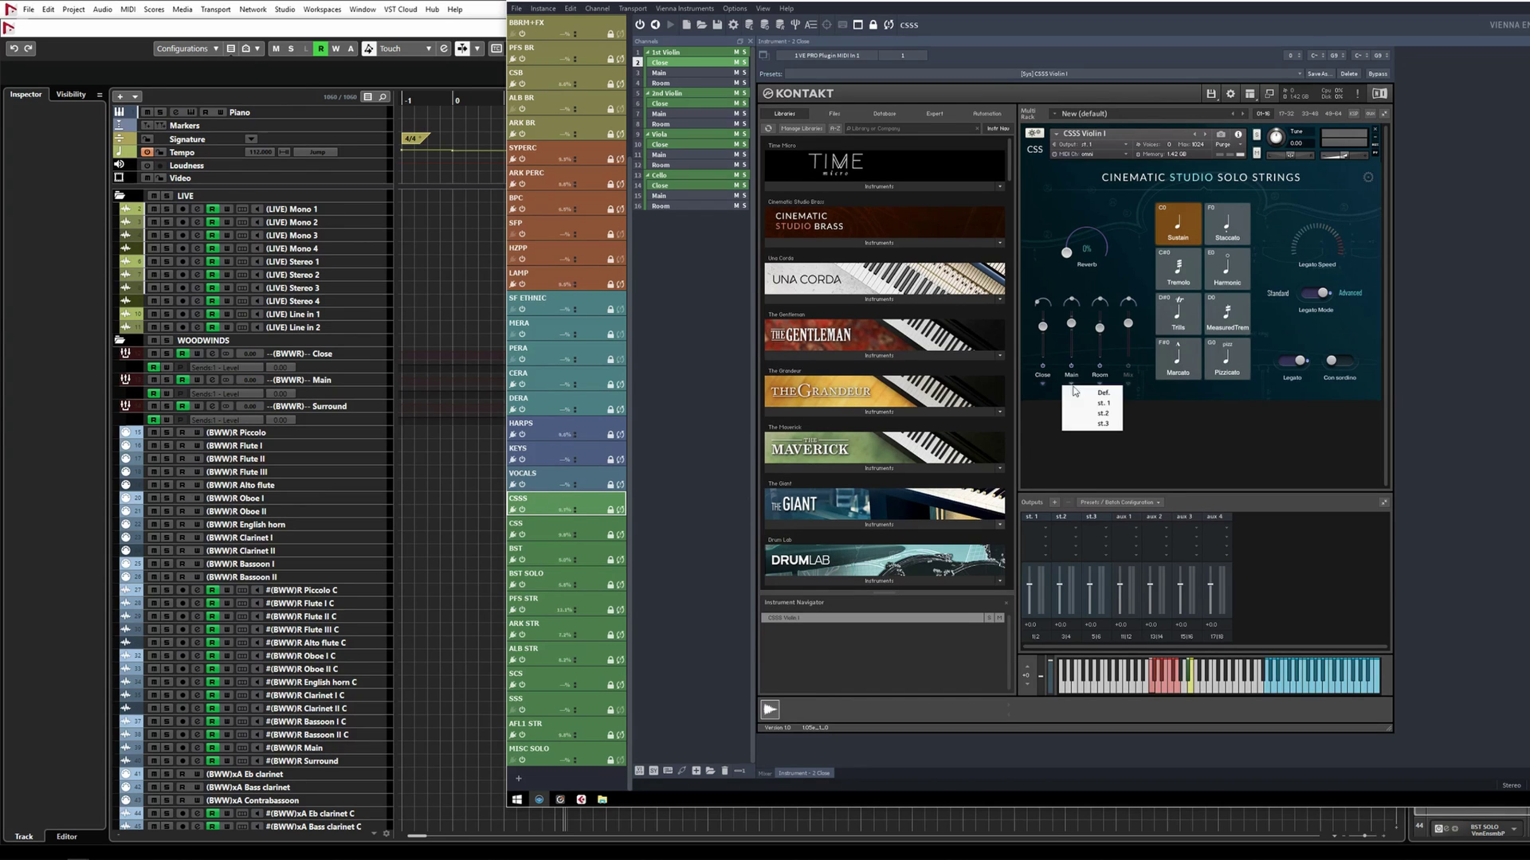
click(1103, 414)
click(1100, 384)
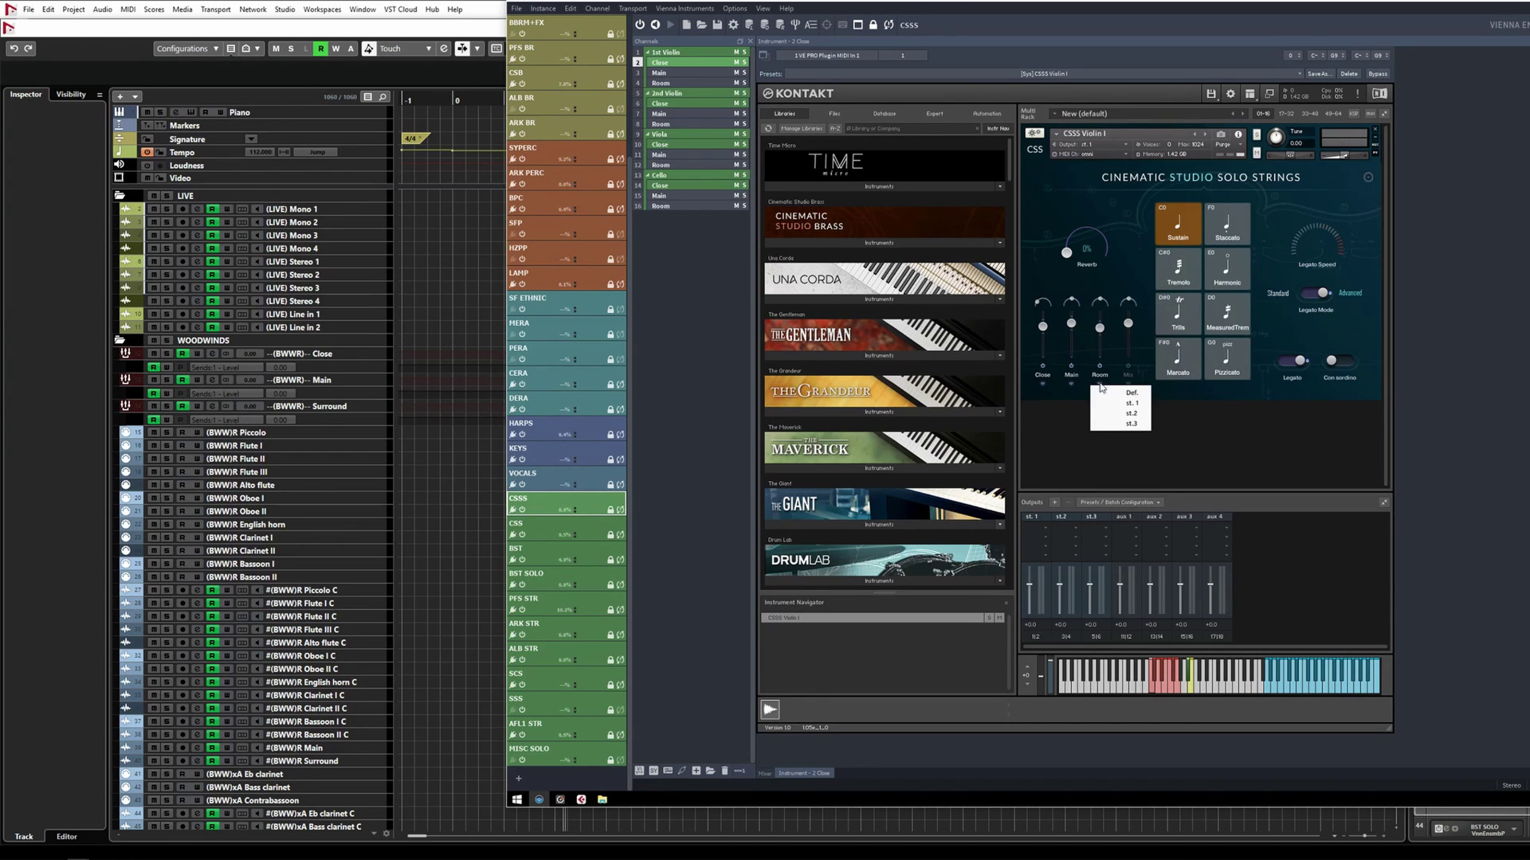
click(1131, 423)
click(763, 773)
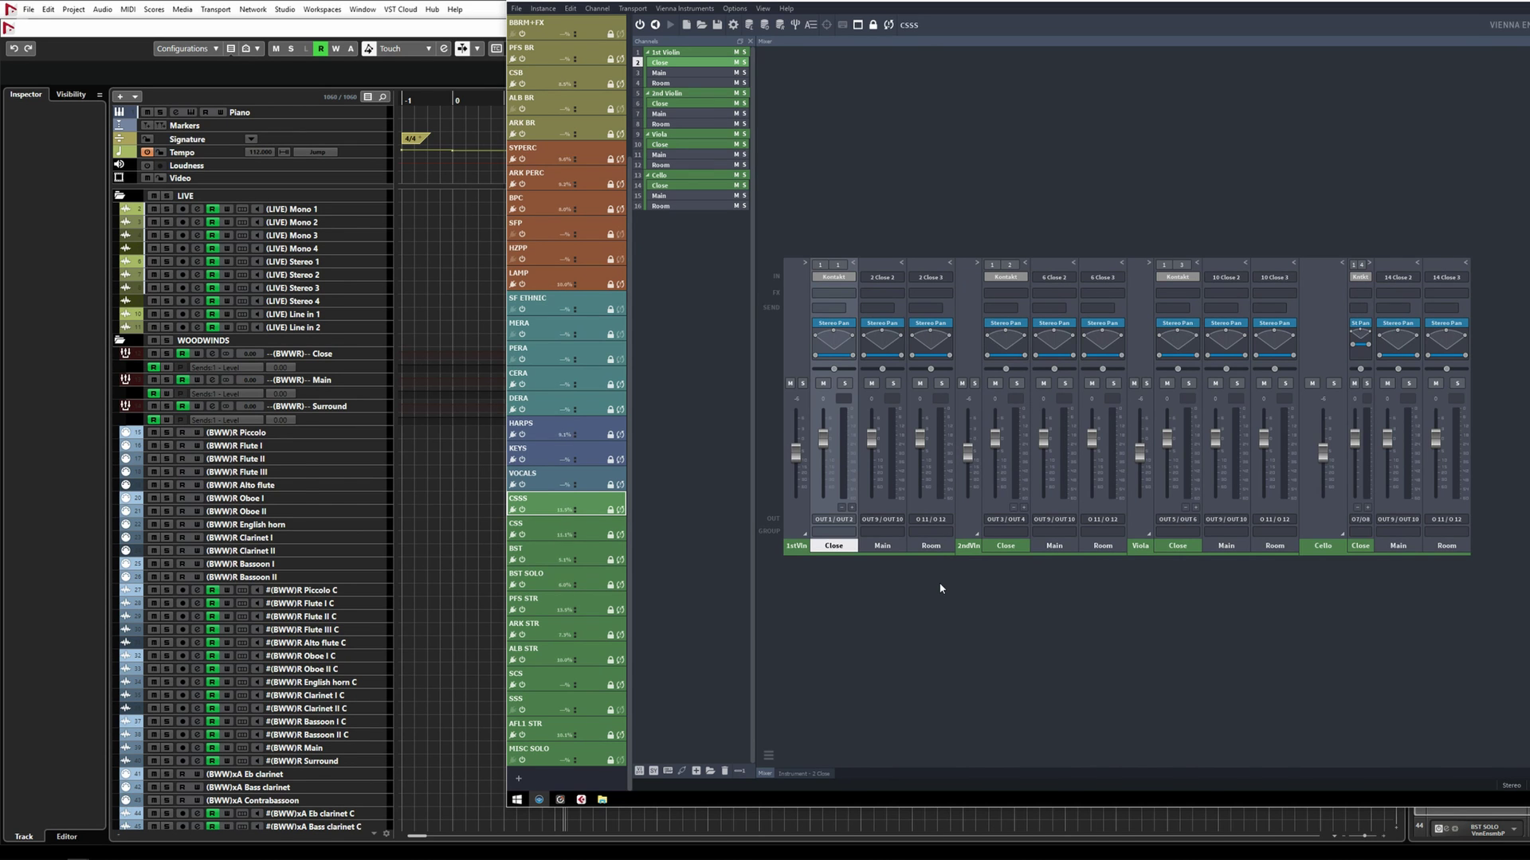
- Switch back to Nuendo's MixConsole with F3
key(F3)
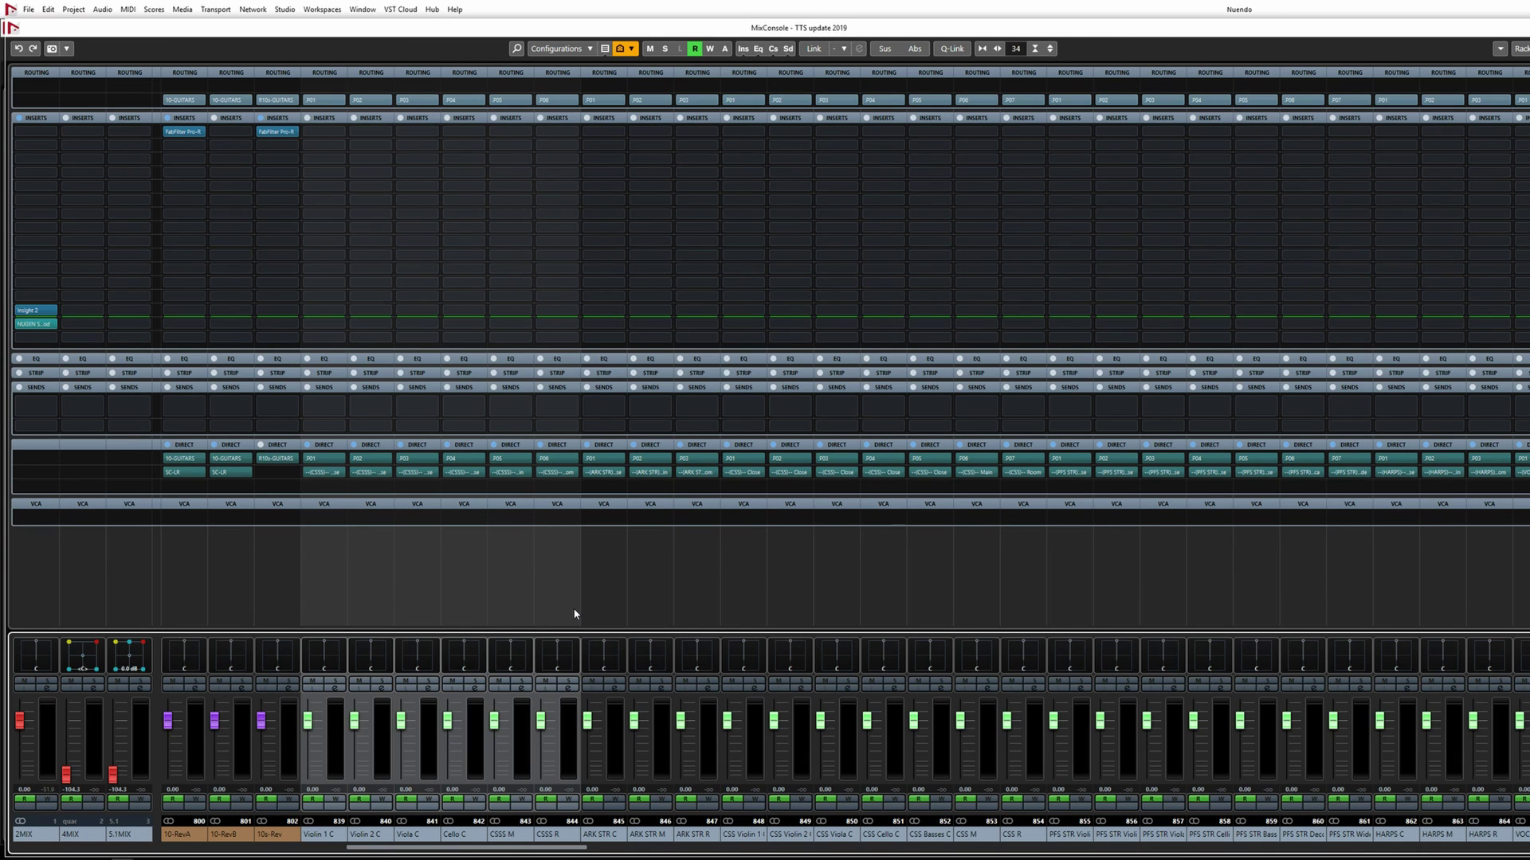
click(284, 9)
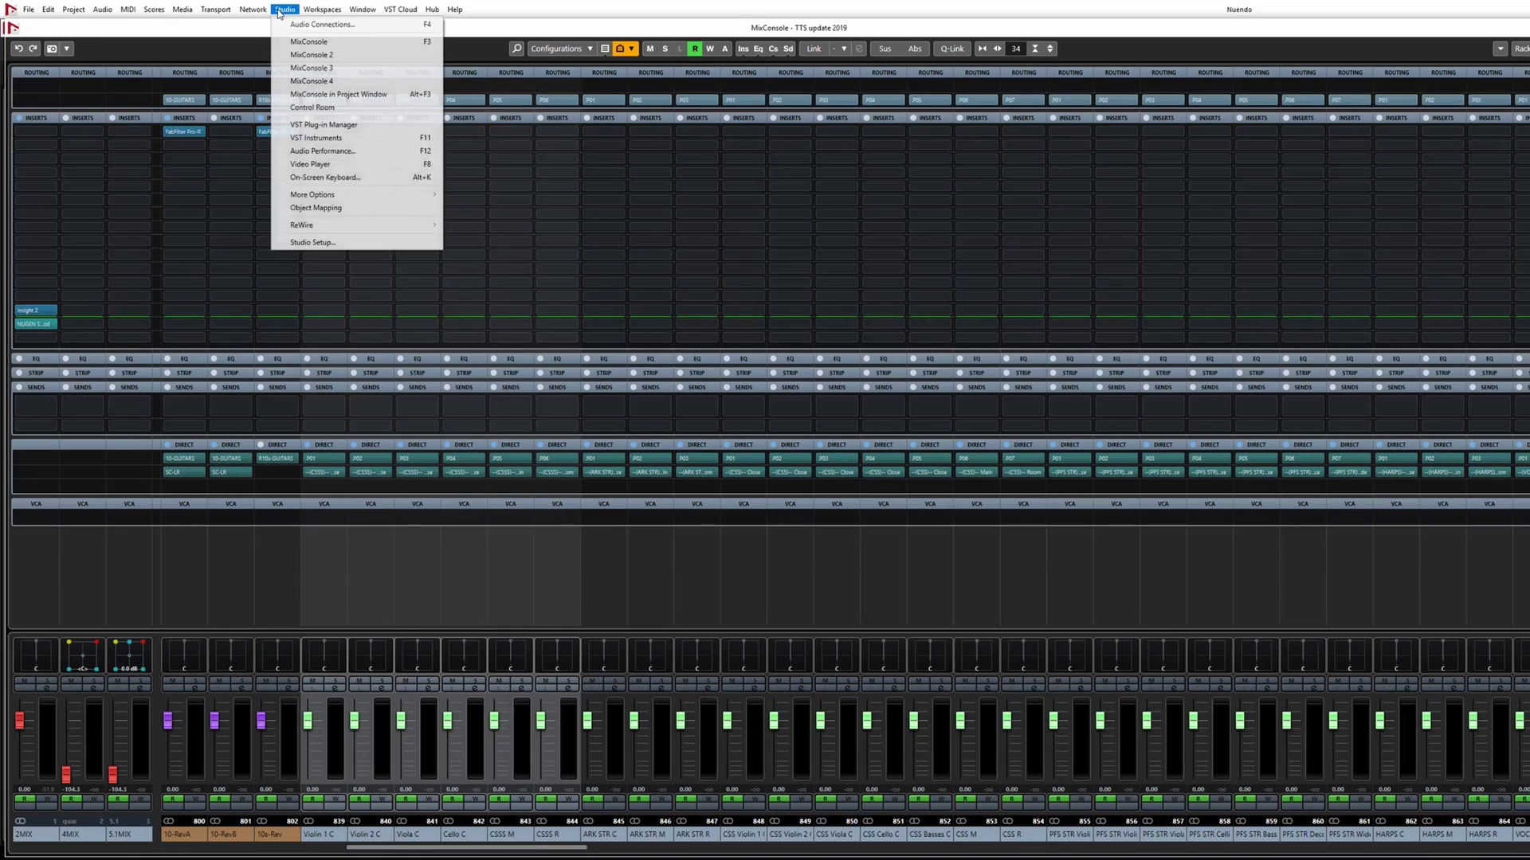
click(288, 25)
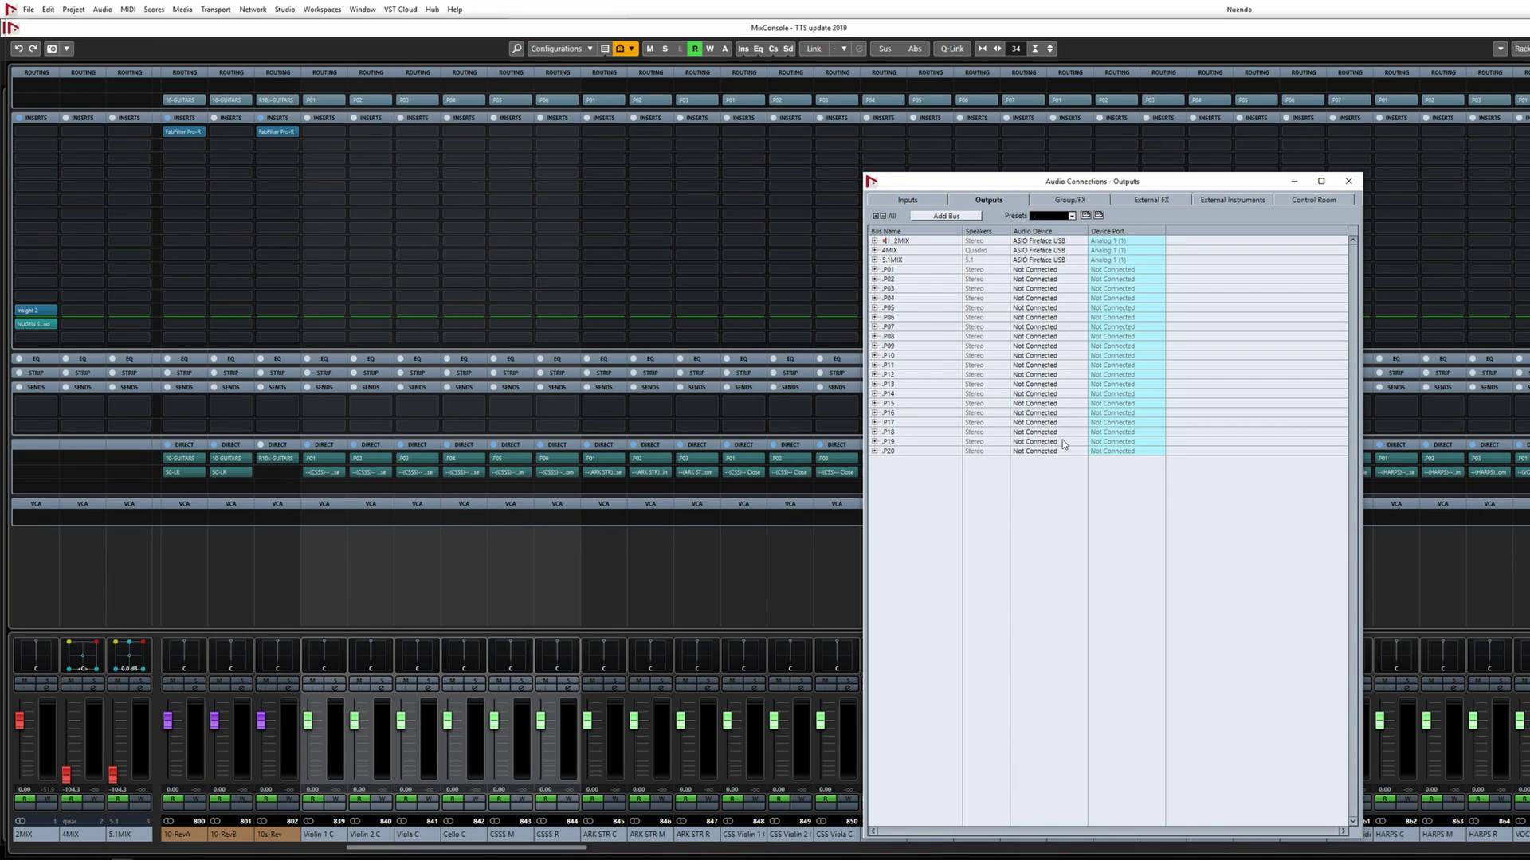
click(1349, 182)
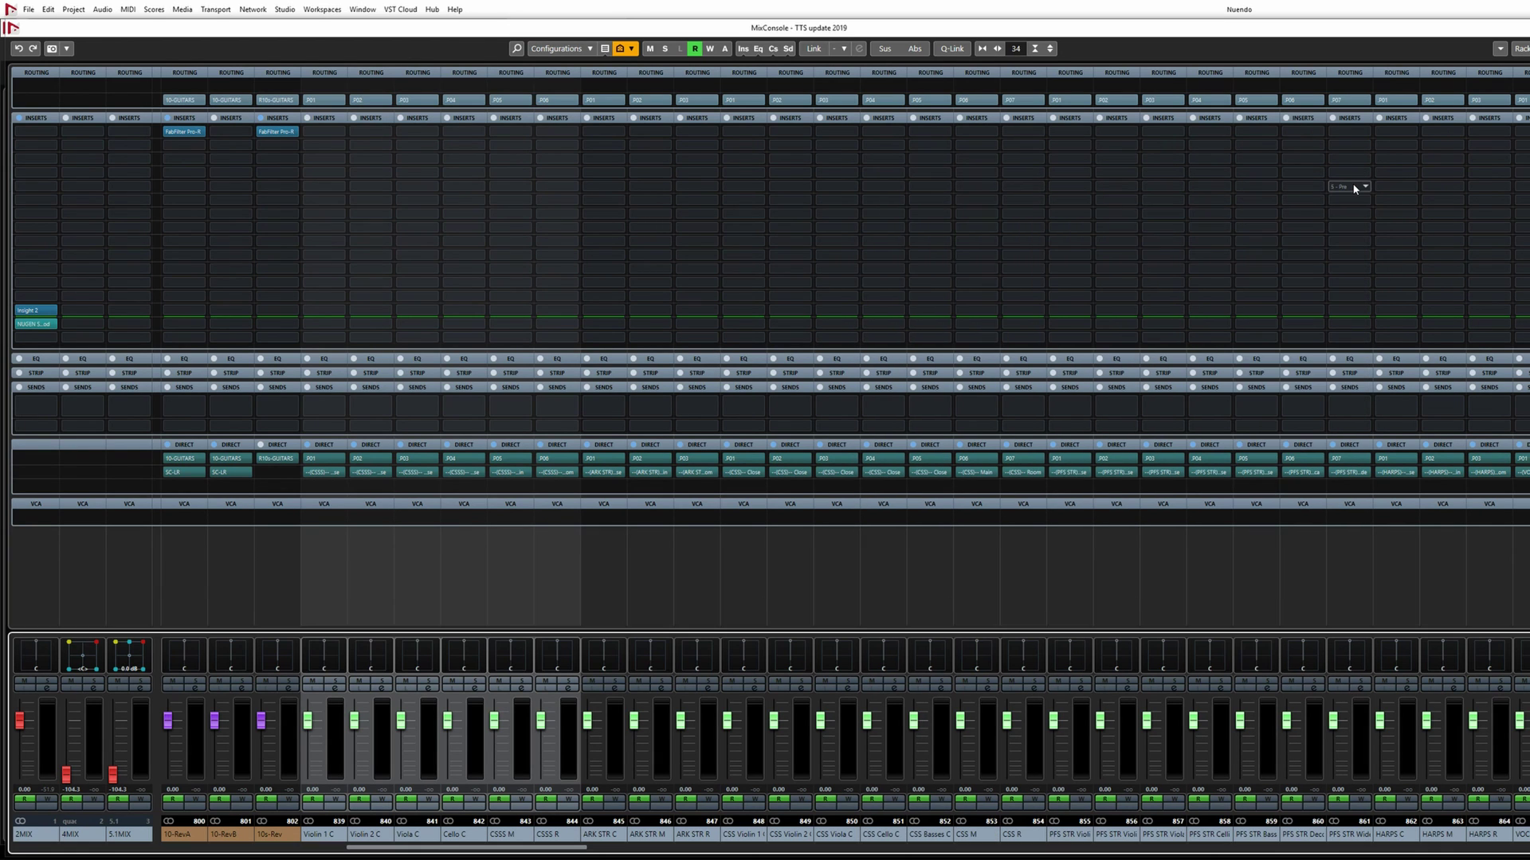
- Route Violin 1 C's Direct Routing to --(CSSS)-- Close and toggle that destination off and on
click(323, 473)
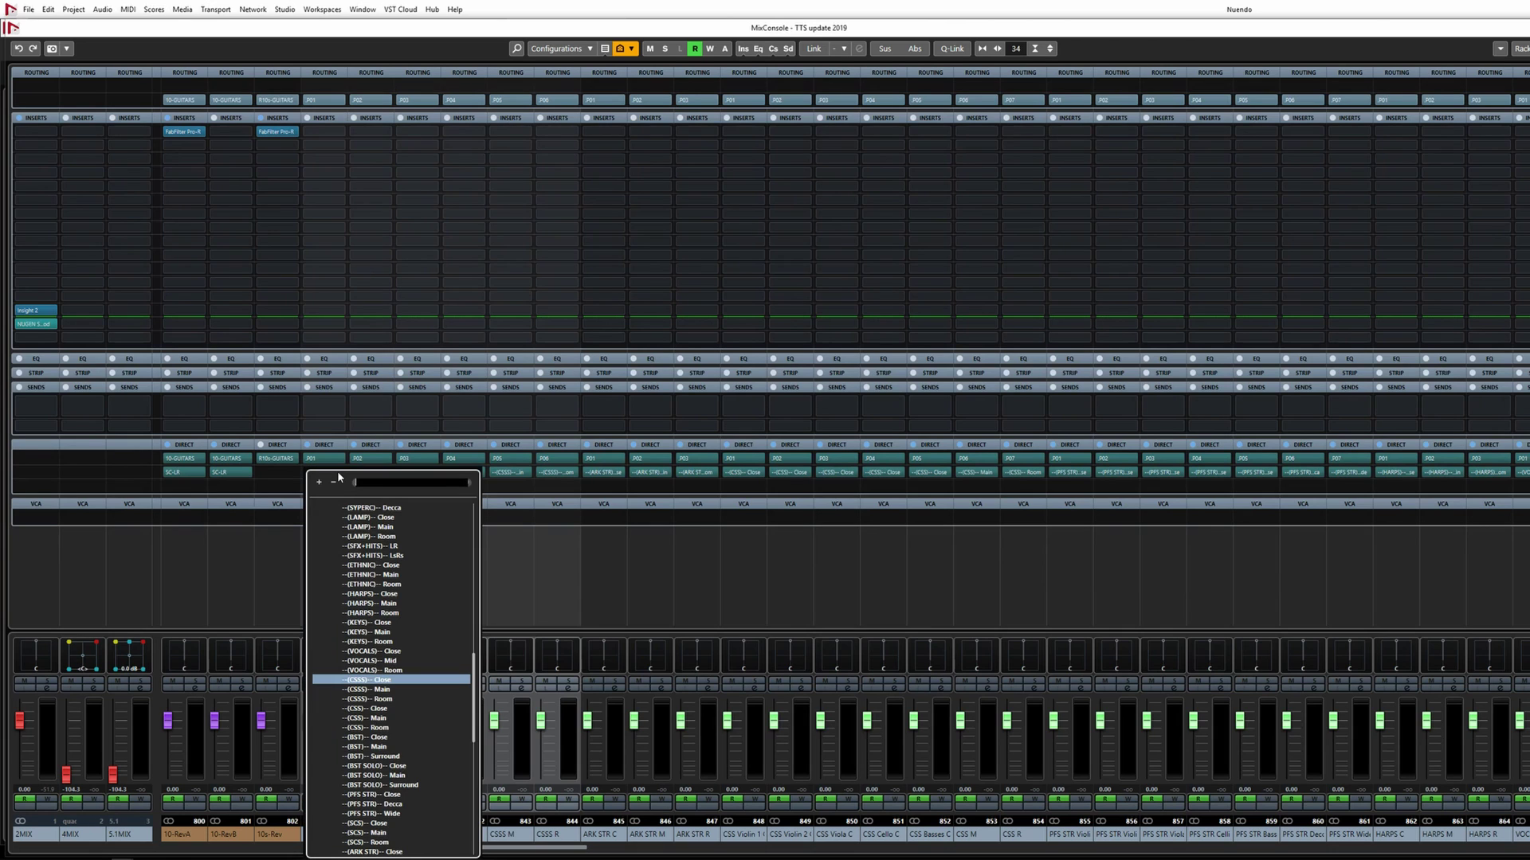
click(449, 682)
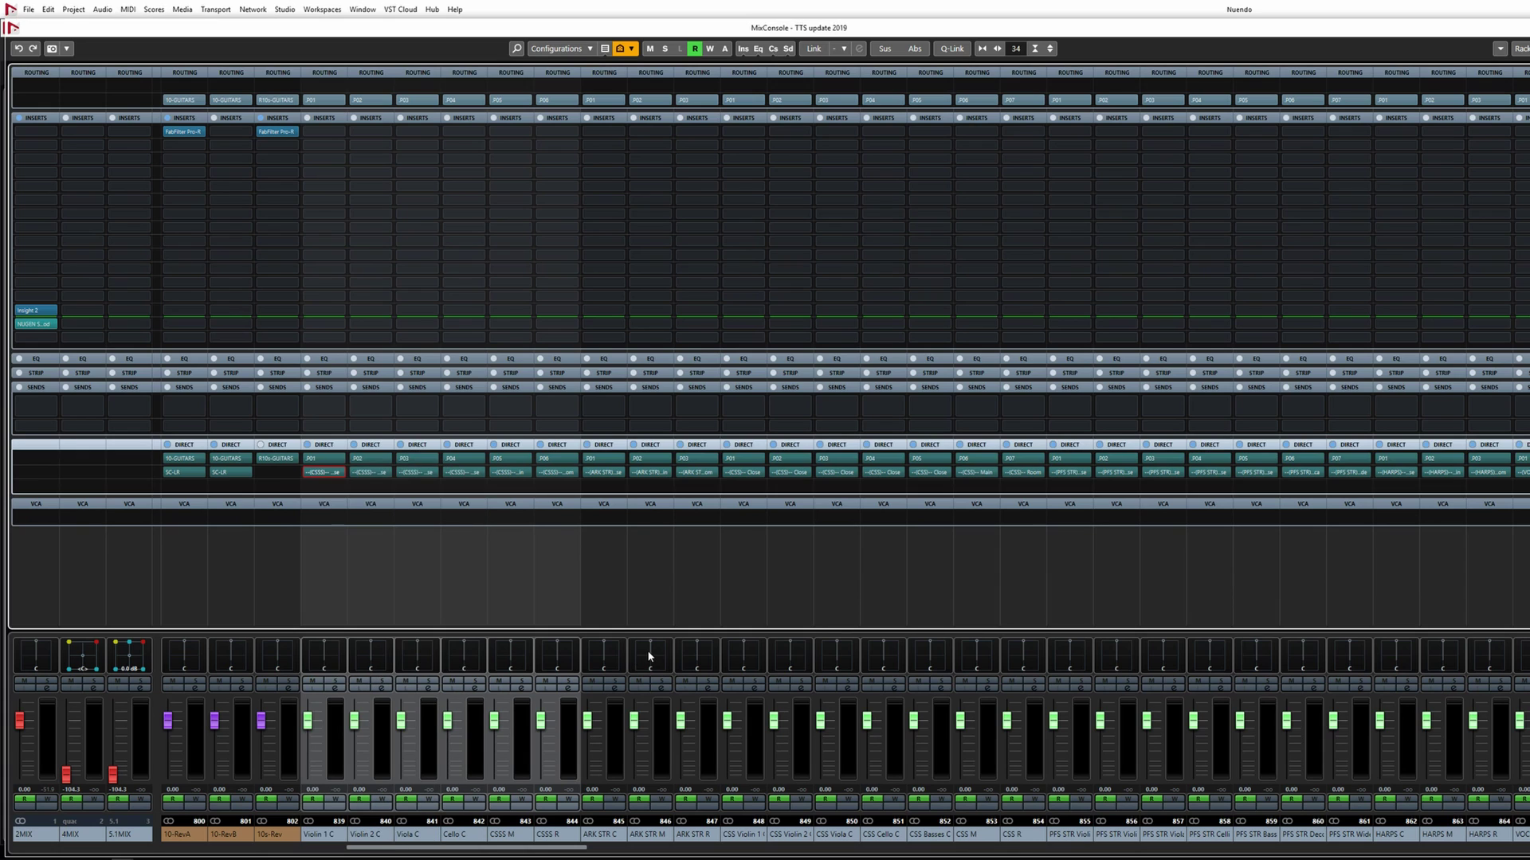
click(331, 458)
click(333, 457)
- Select the six #(CSSS) print tracks, then check input routing on Violin 1 C, Violin 2 C and Viola C
key(F3)
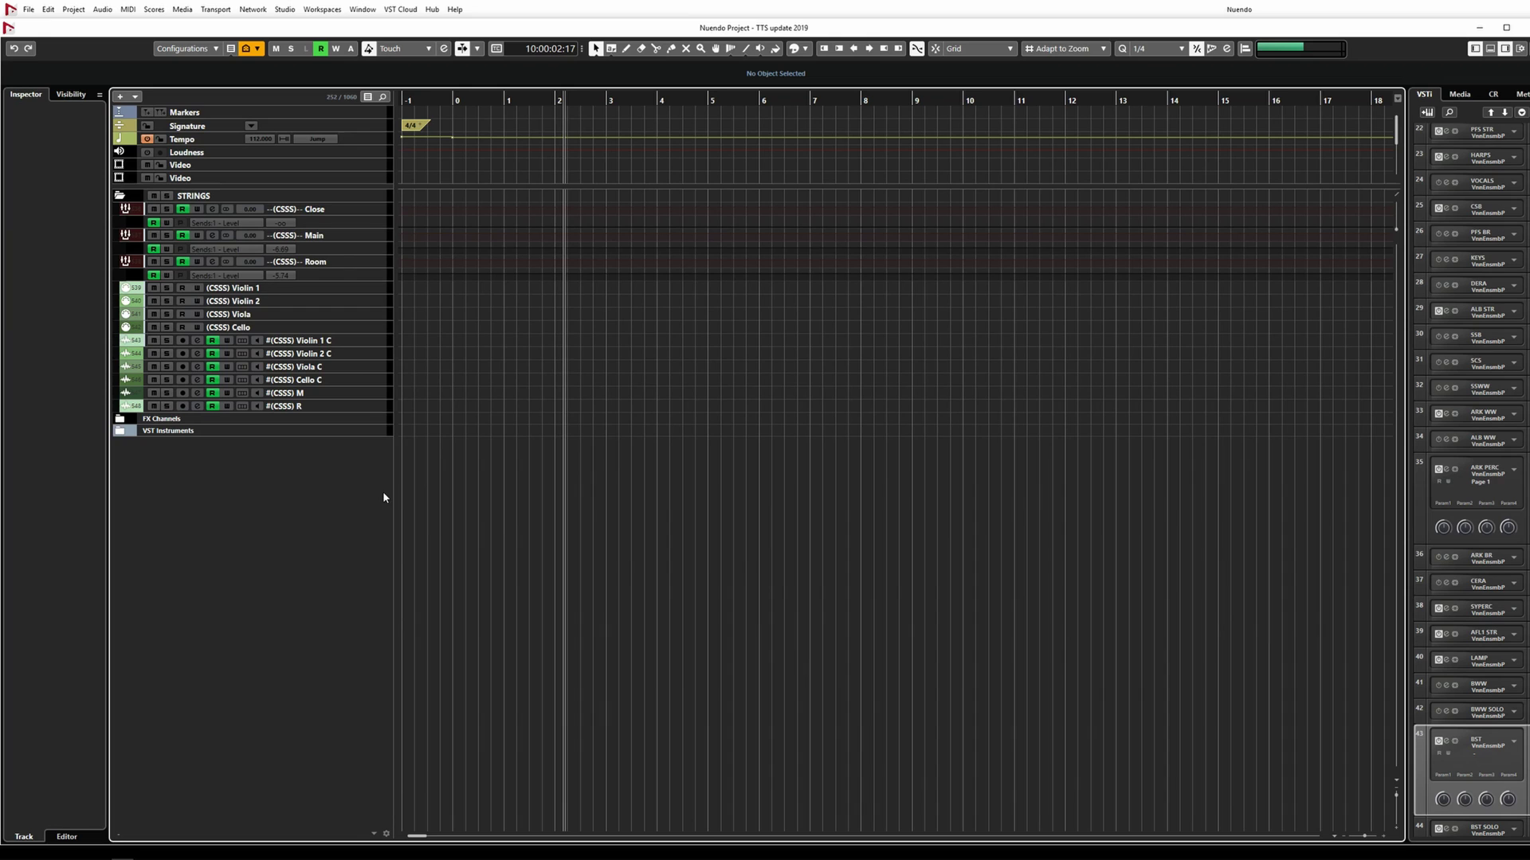
click(354, 340)
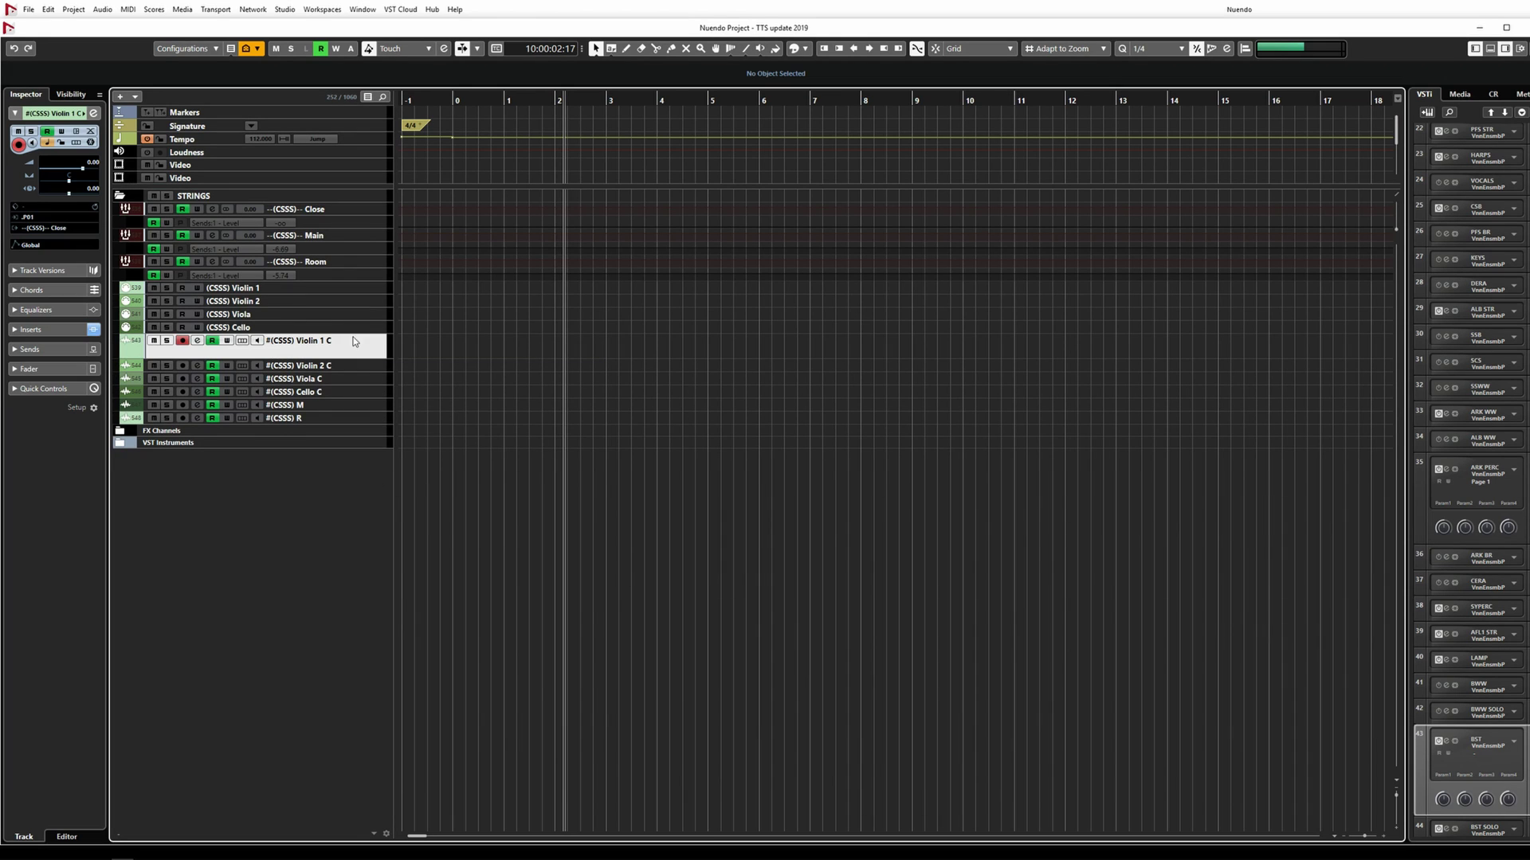
shift+click(335, 417)
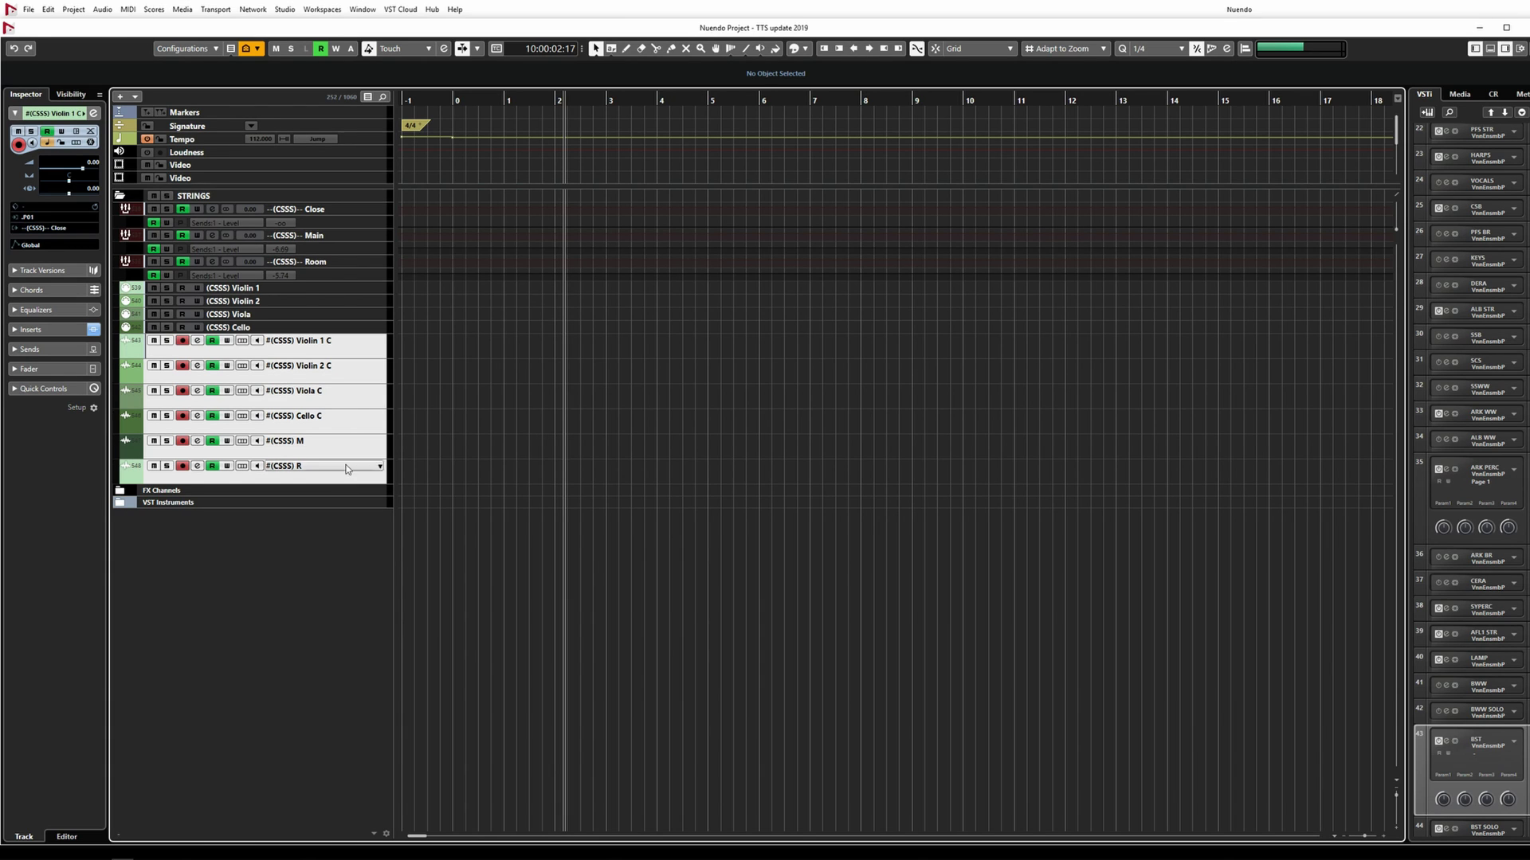
click(356, 351)
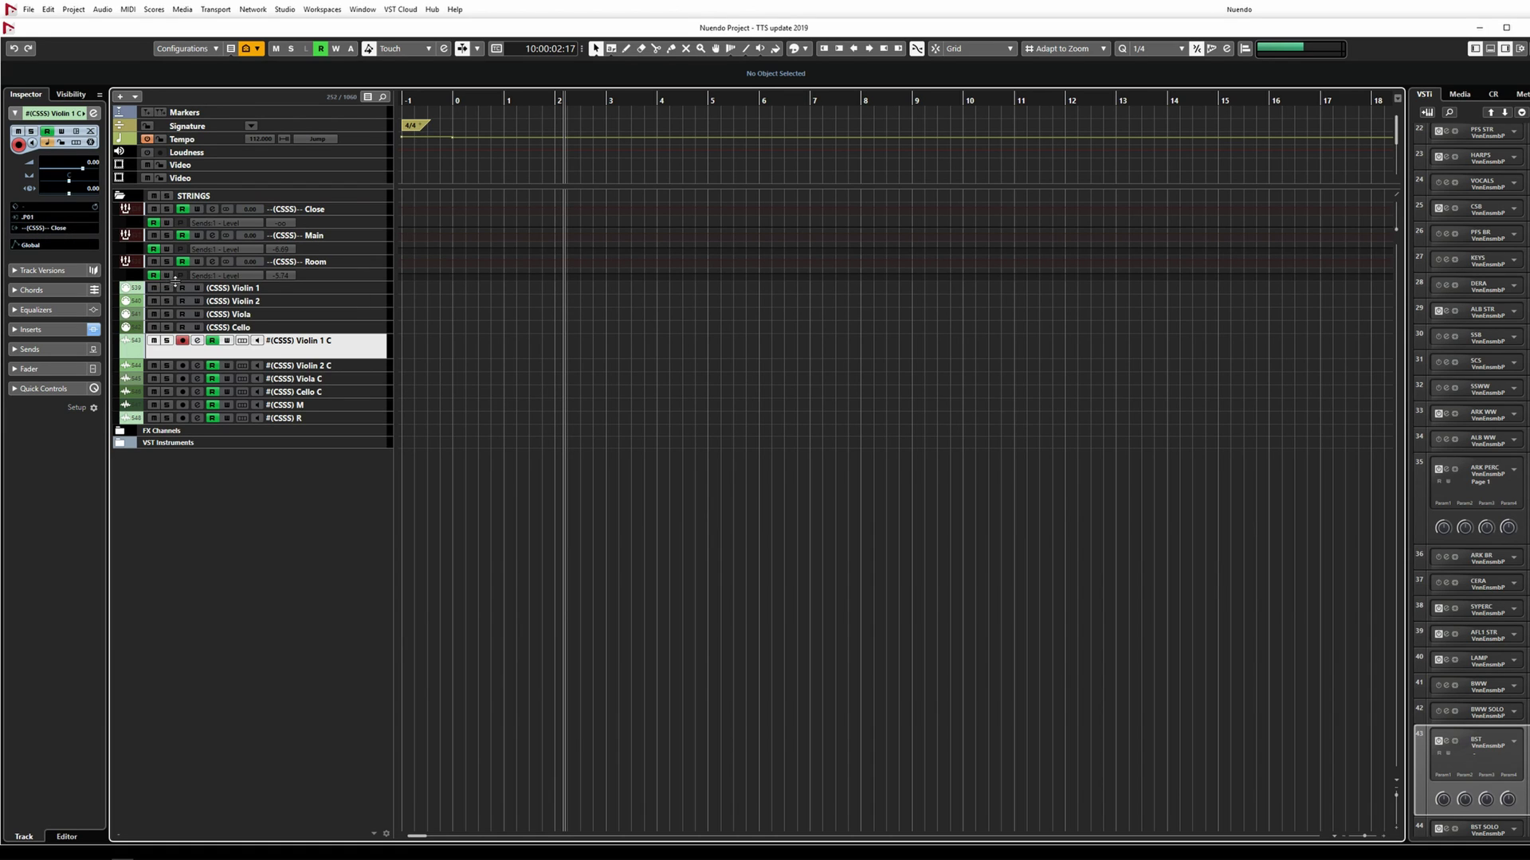
key(Down)
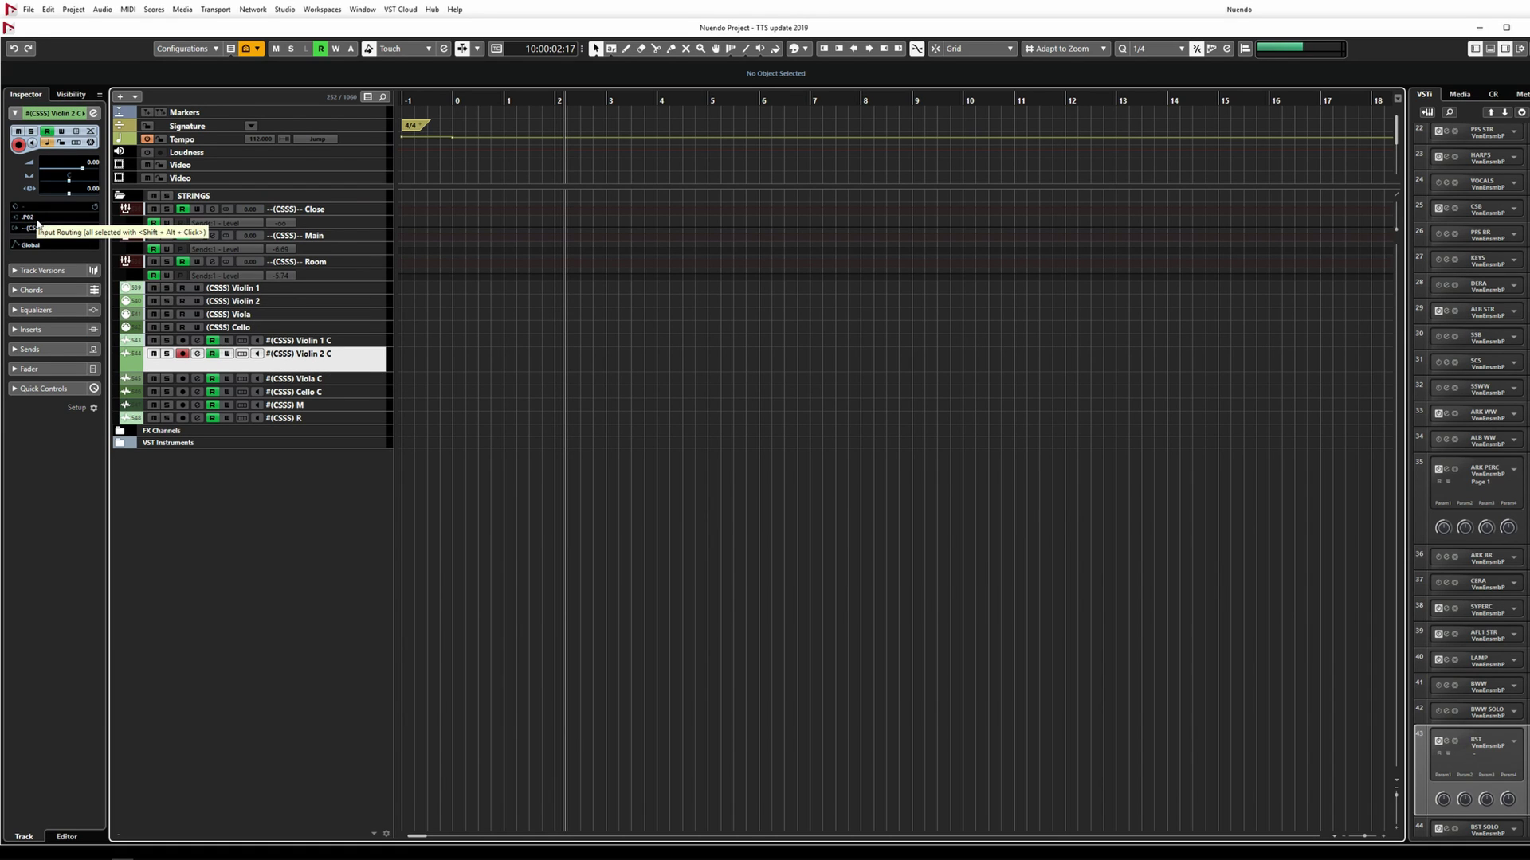
key(Down)
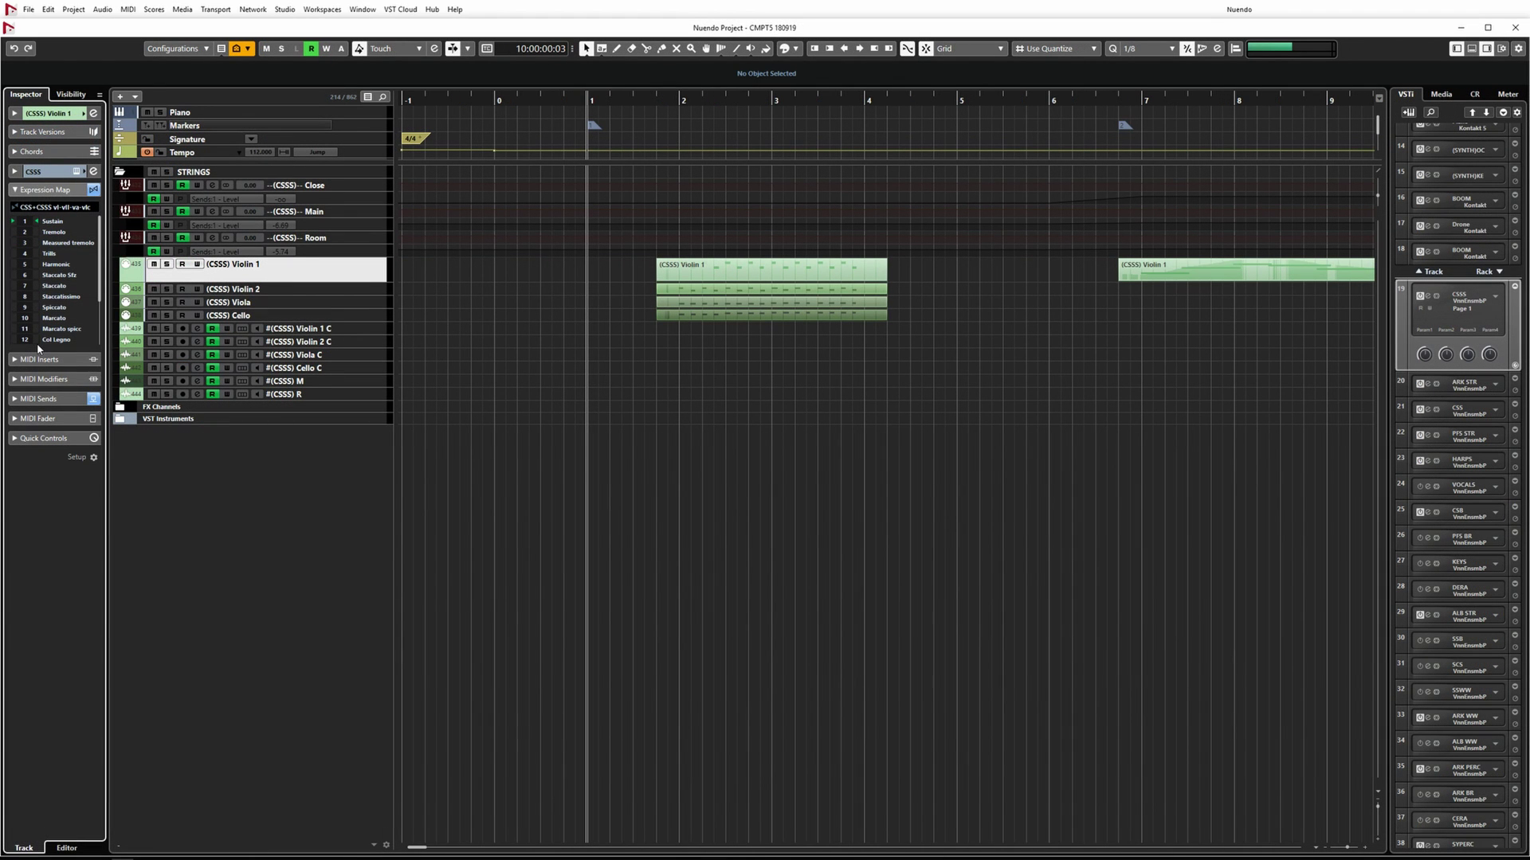
- Record the strings onto the six armed #(CSSS) tracks, then mute and delete the four MIDI tracks
click(318, 328)
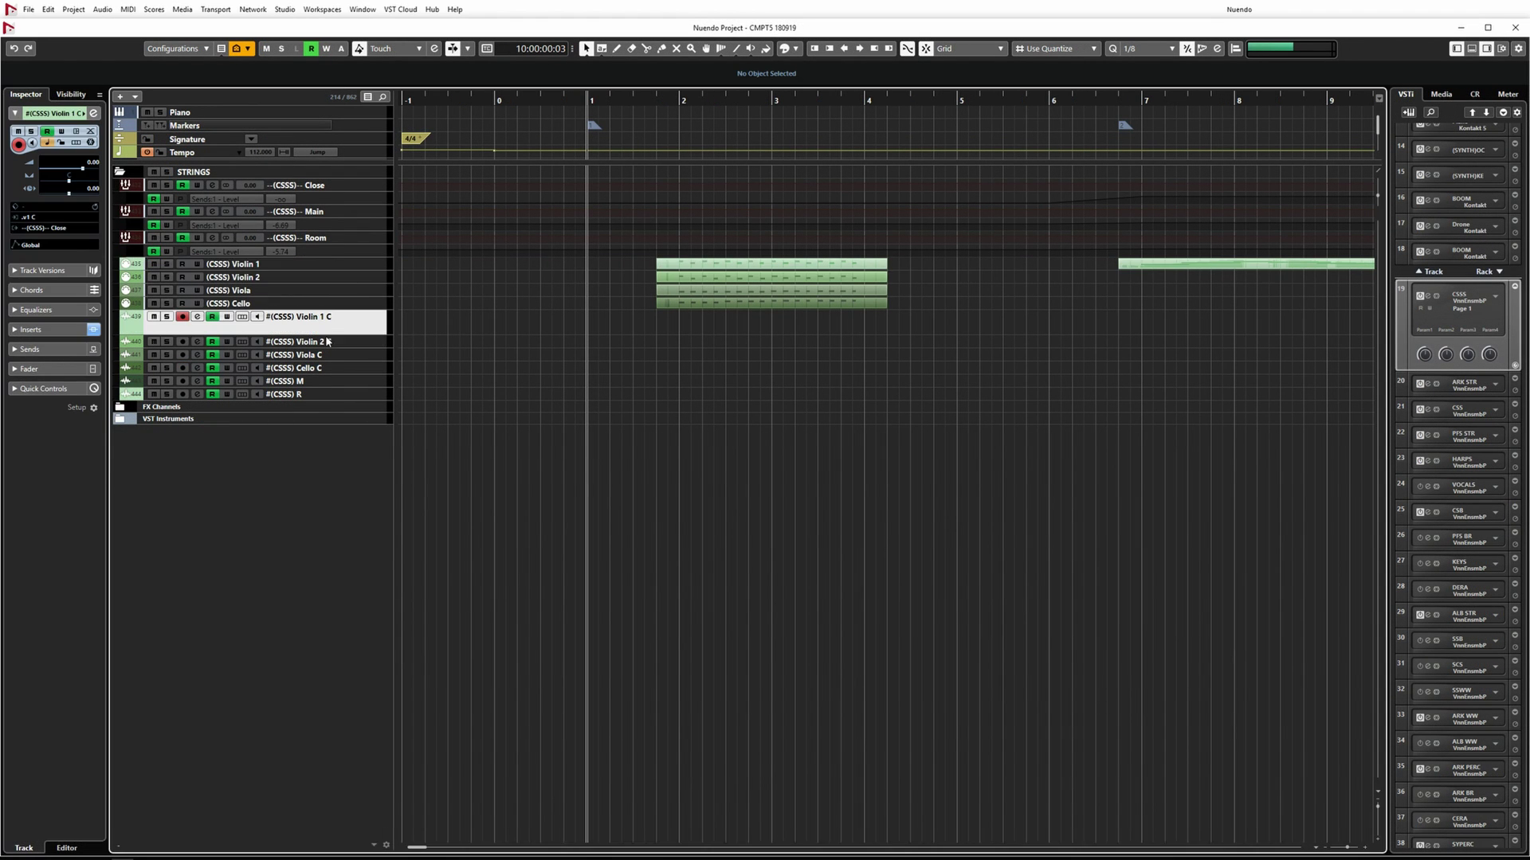
shift+click(318, 395)
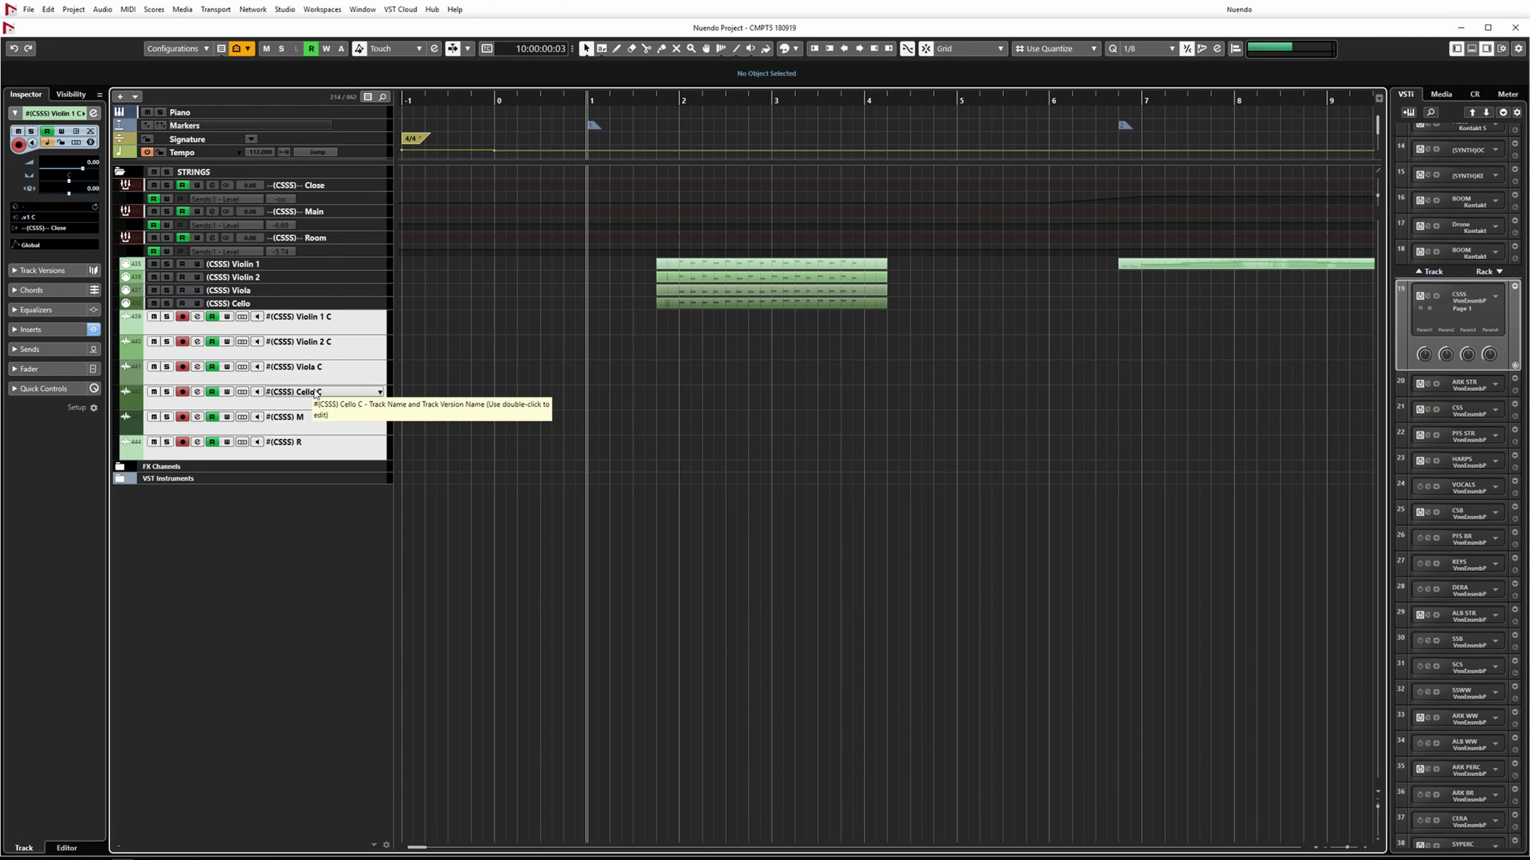
key(KP_Multiply)
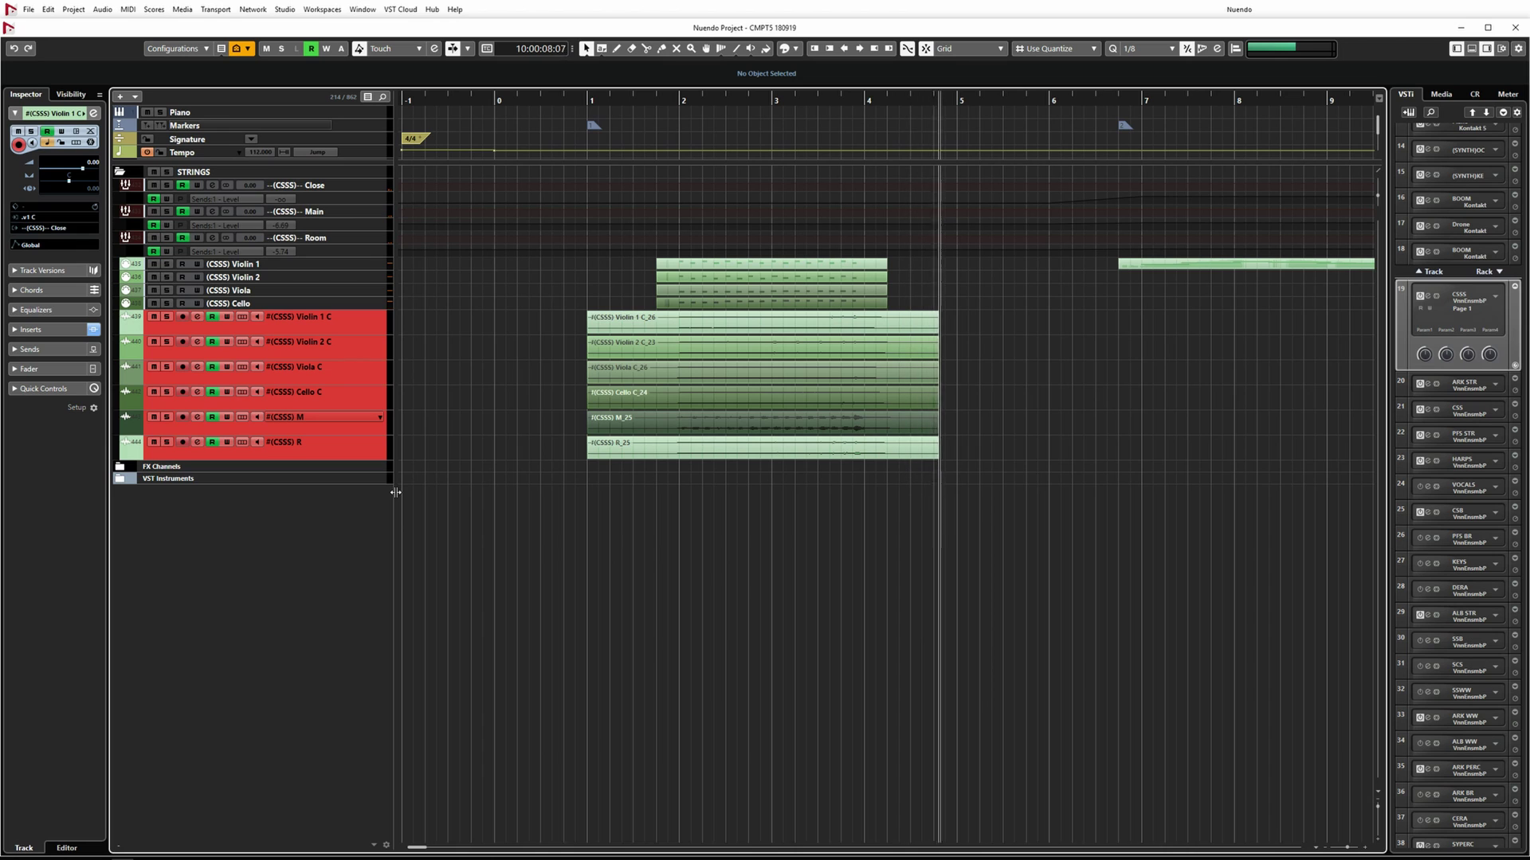
key(space)
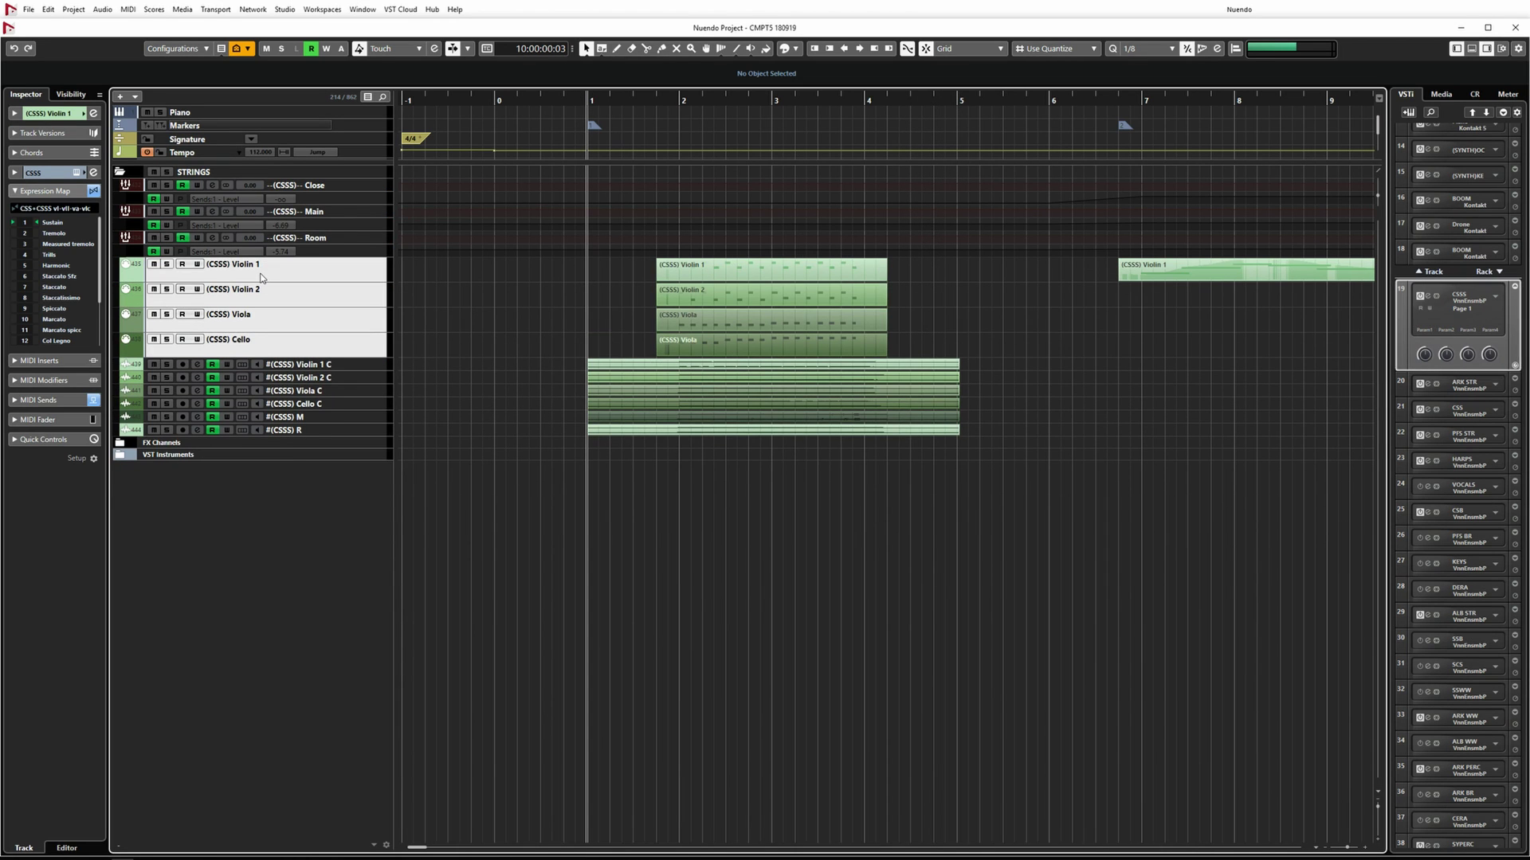
key(m)
key(ctrl+h)
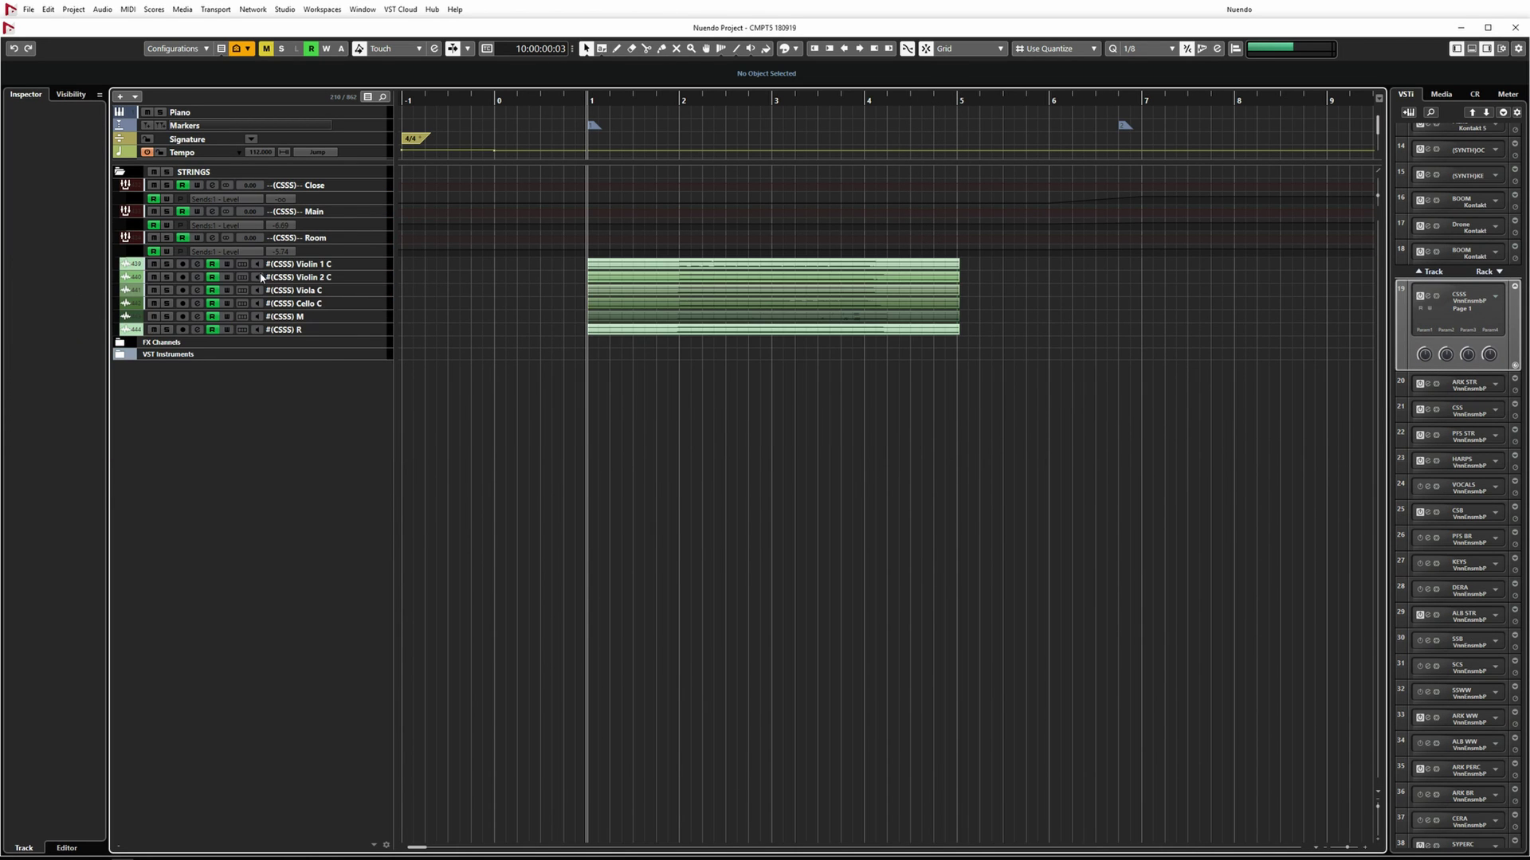